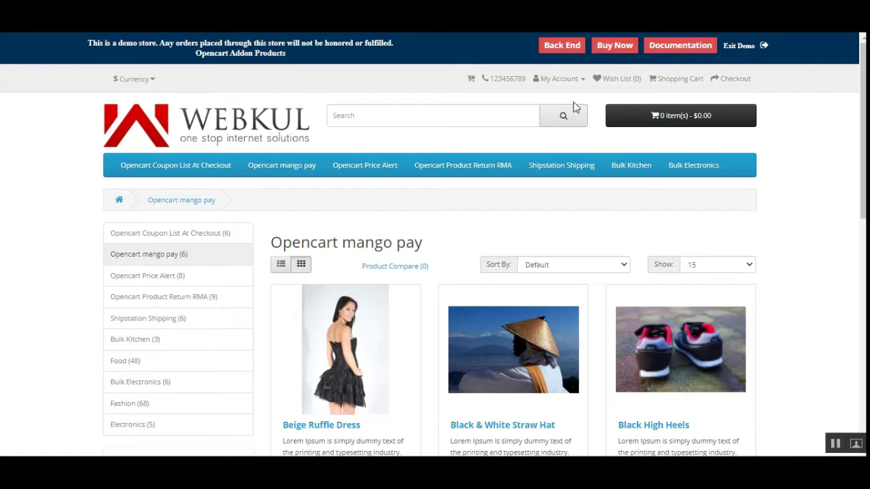
# Step: Log in to the demo customer account from My Account > Login
pyautogui.click(572, 80)
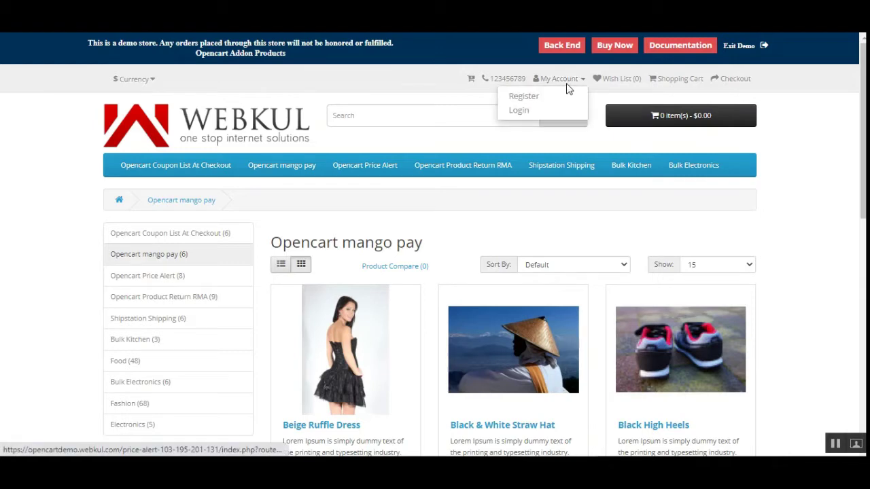
pyautogui.click(520, 110)
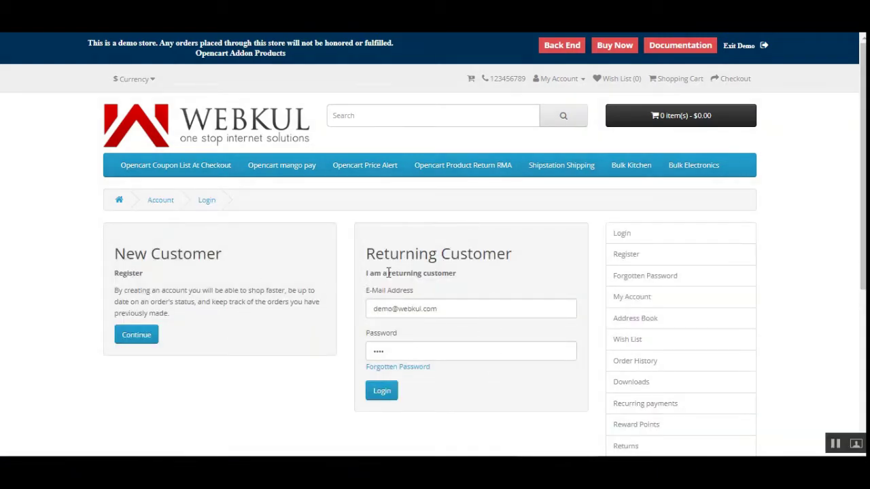
pyautogui.click(382, 393)
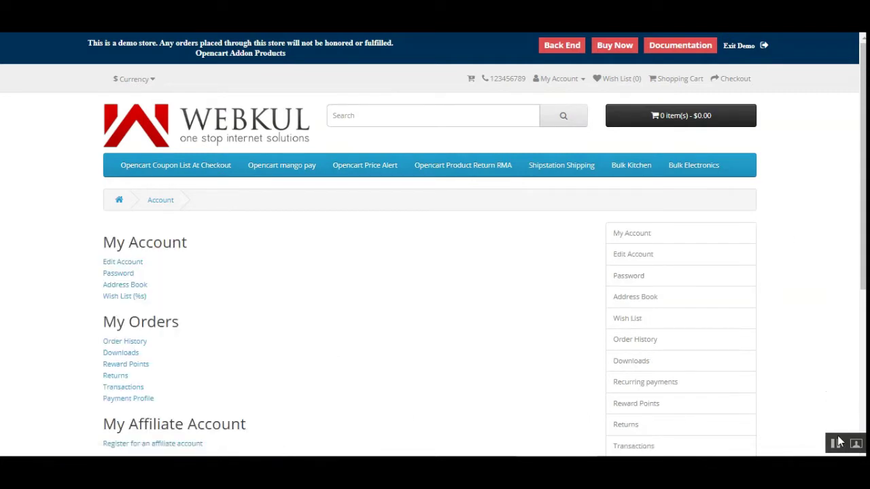
# Step: Confirm the shopping cart is empty, then return to the Opencart mango pay category
pyautogui.scroll(-3, 267, 311)
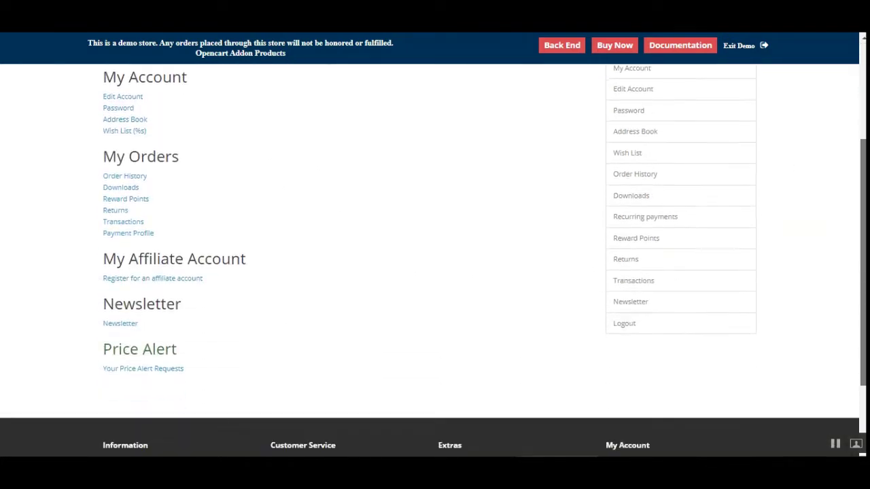
pyautogui.scroll(2, 678, 207)
pyautogui.scroll(1, 388, 309)
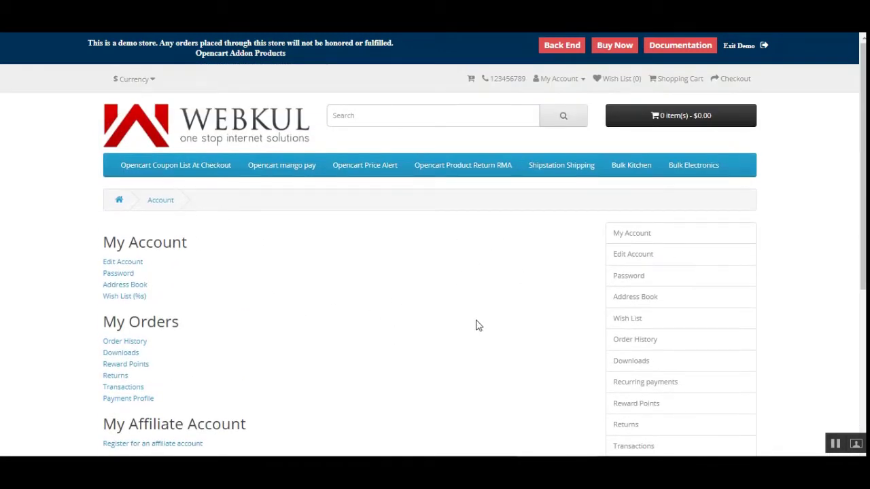
pyautogui.click(678, 120)
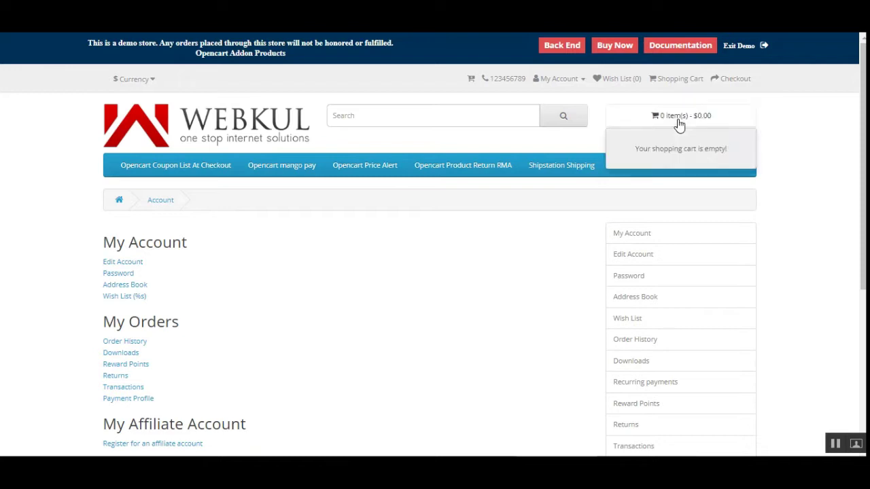
pyautogui.click(488, 273)
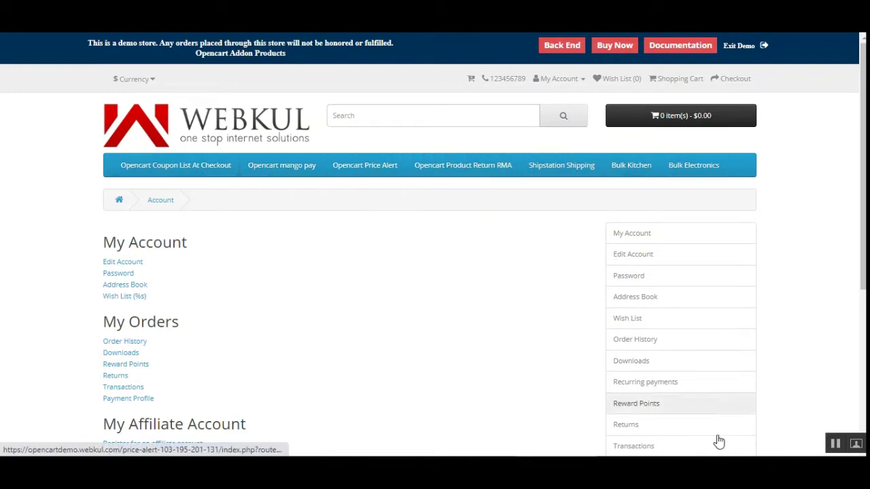
pyautogui.click(296, 170)
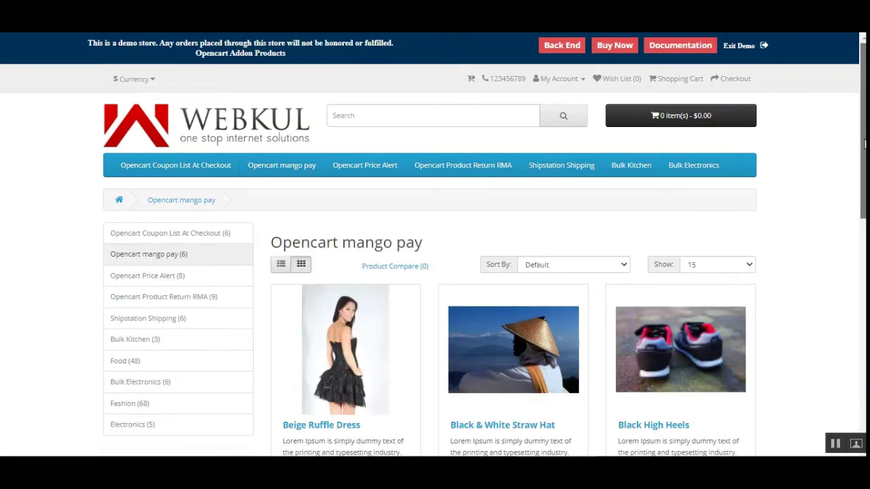
# Step: Add the Beige Ruffle Dress and Black & White Straw Hat ($171.00 total) and go to checkout
pyautogui.scroll(-6, 860, 207)
pyautogui.scroll(5, 845, 298)
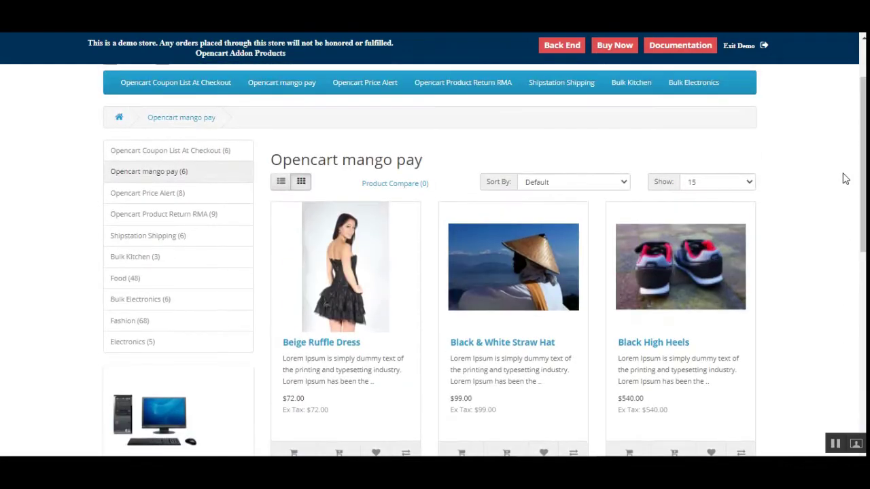
pyautogui.scroll(-3, 358, 287)
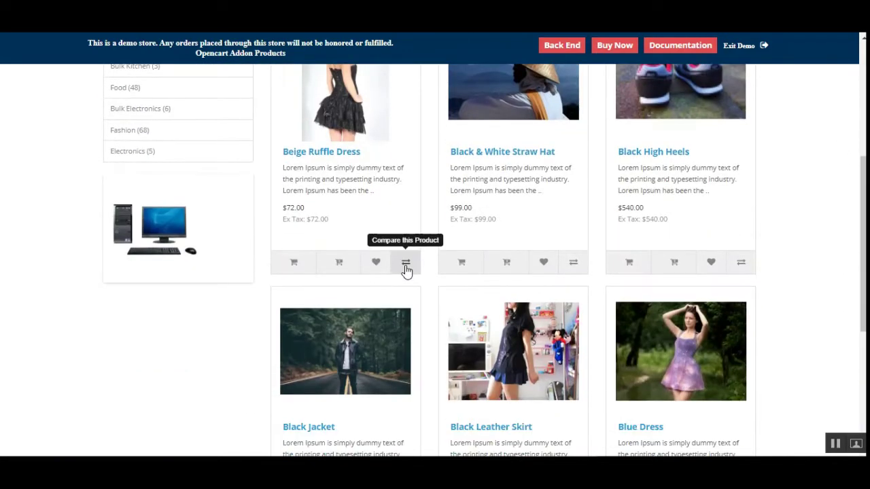
pyautogui.click(293, 268)
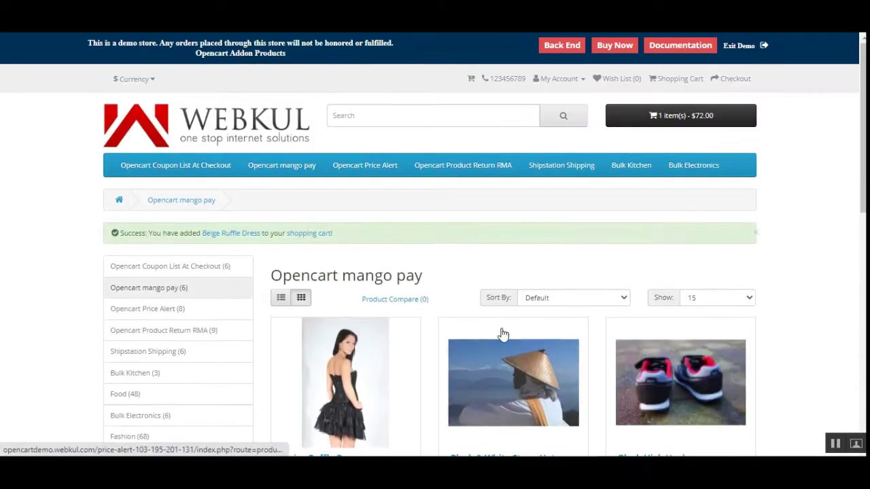
pyautogui.scroll(-5, 396, 311)
pyautogui.click(463, 255)
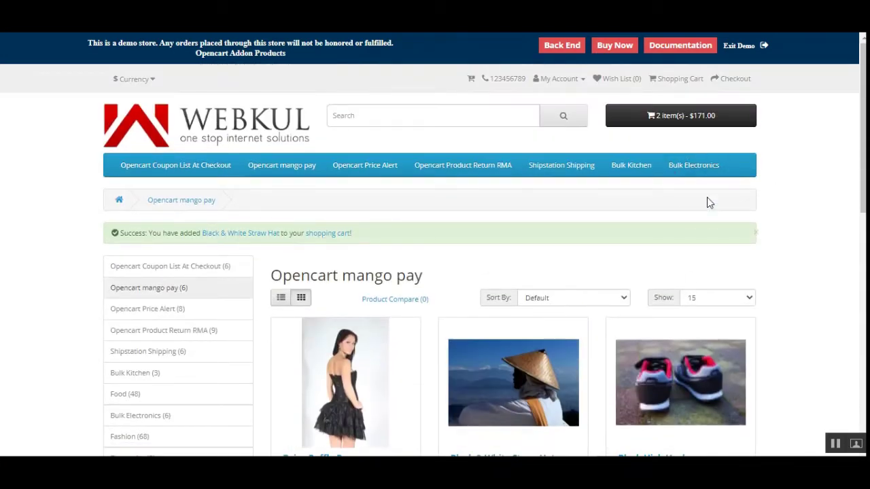
pyautogui.click(680, 125)
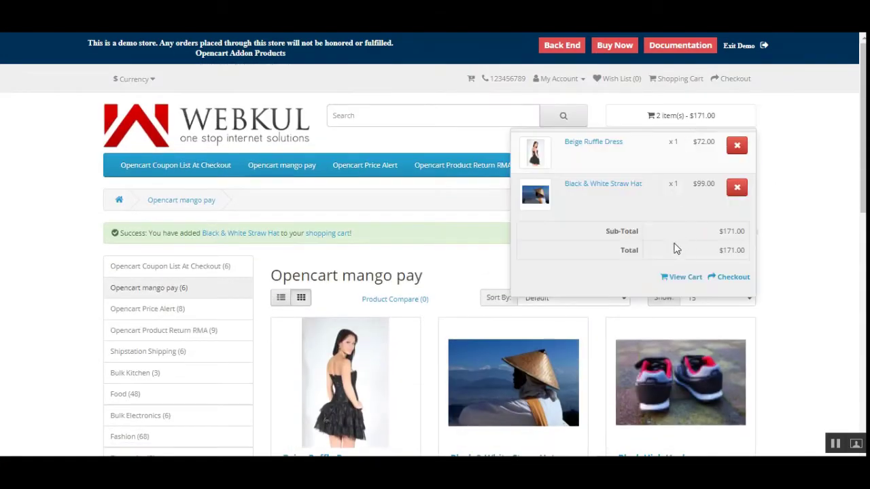
pyautogui.click(732, 280)
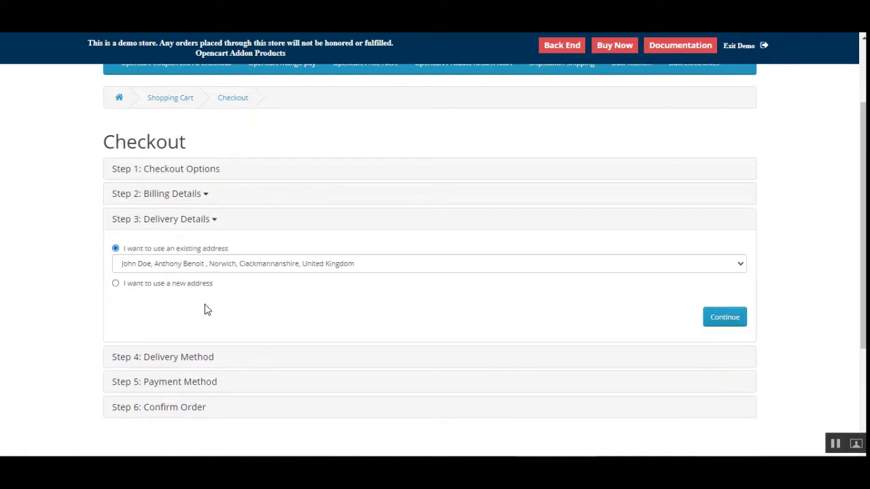
# Step: Keep the existing address, choose flat-rate shipping and Mango Pay, accept terms, and confirm the $179.00 order
pyautogui.scroll(-1, 207, 306)
pyautogui.click(725, 262)
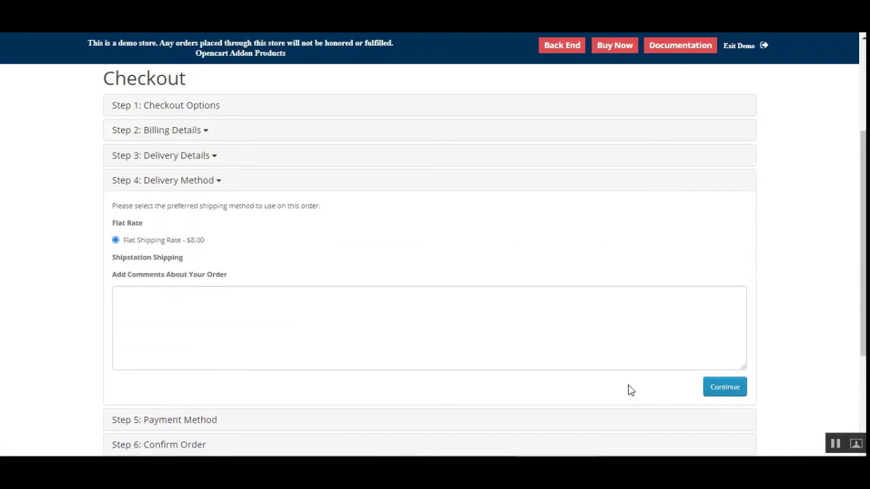
pyautogui.click(723, 388)
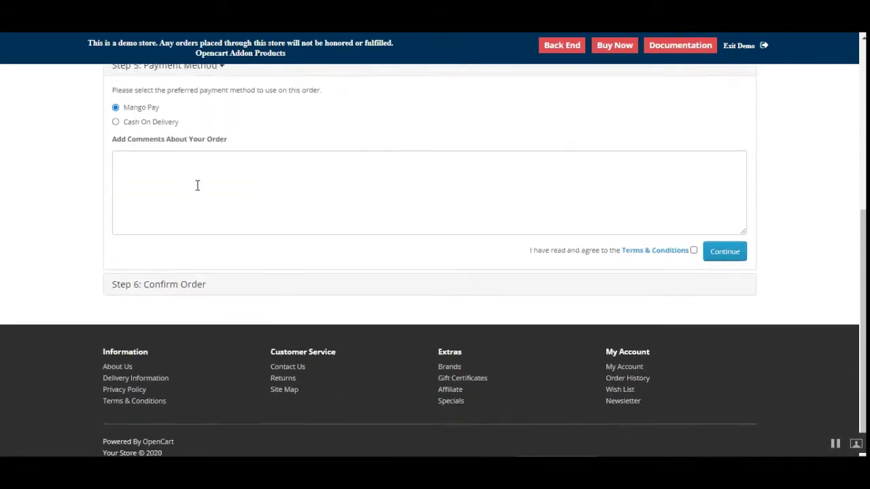
pyautogui.scroll(2, 170, 204)
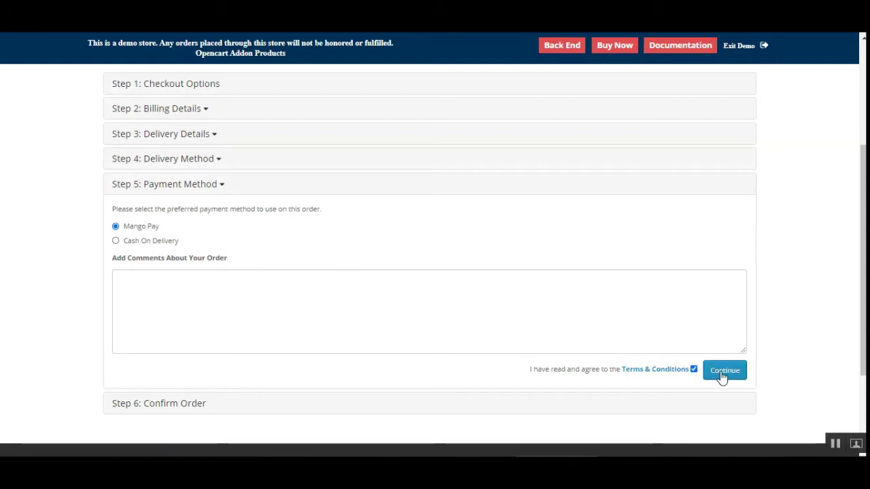
pyautogui.click(729, 376)
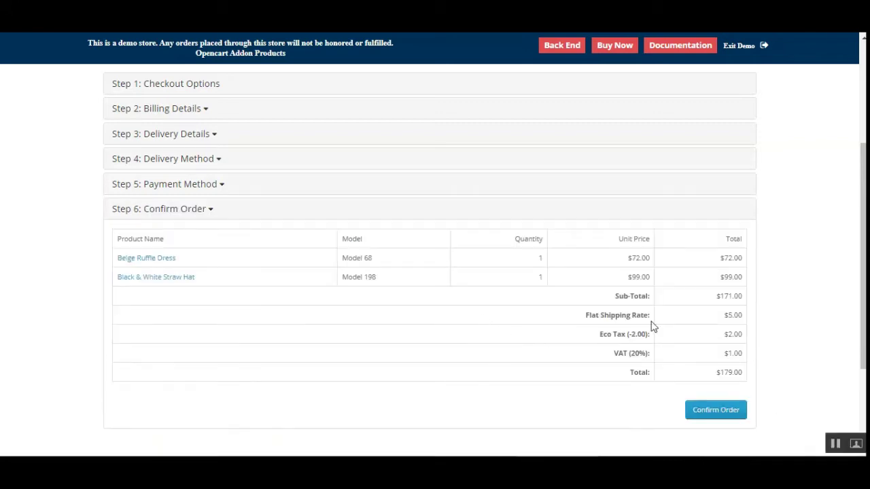
pyautogui.click(725, 416)
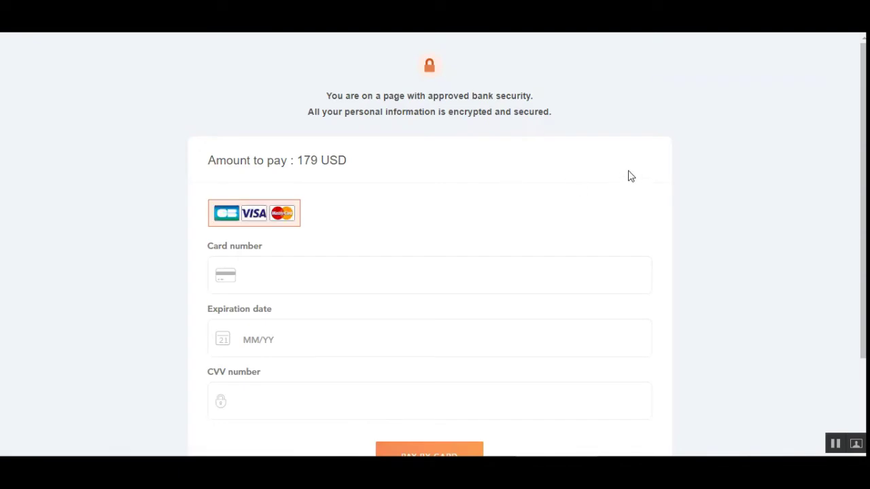
# Step: Enter the test card number, expiry date and CVV, then pay the 179 USD by card
pyautogui.scroll(-1, 843, 179)
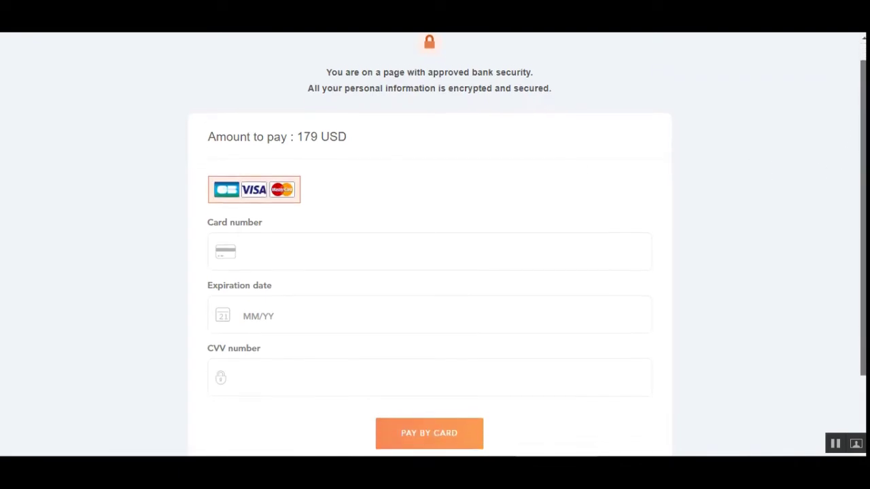
pyautogui.scroll(1, 429, 244)
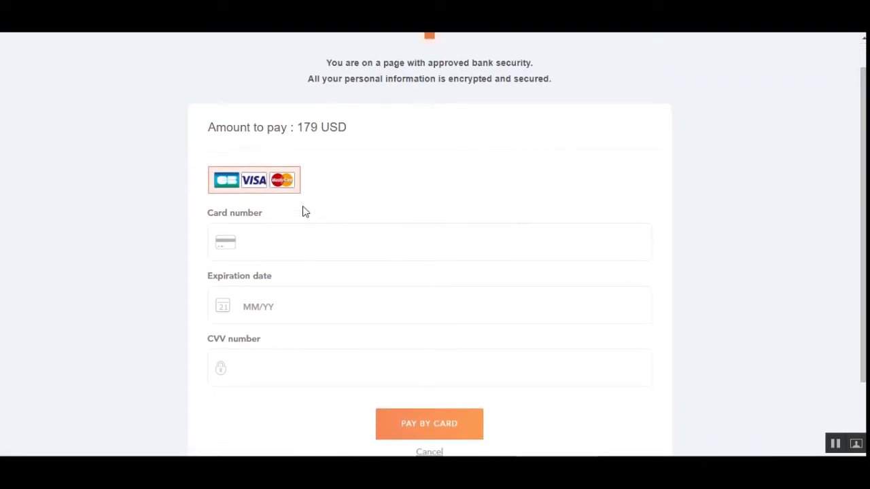
pyautogui.moveTo(227, 128); pyautogui.dragTo(339, 143)
pyautogui.click(312, 129)
pyautogui.scroll(-2, 354, 265)
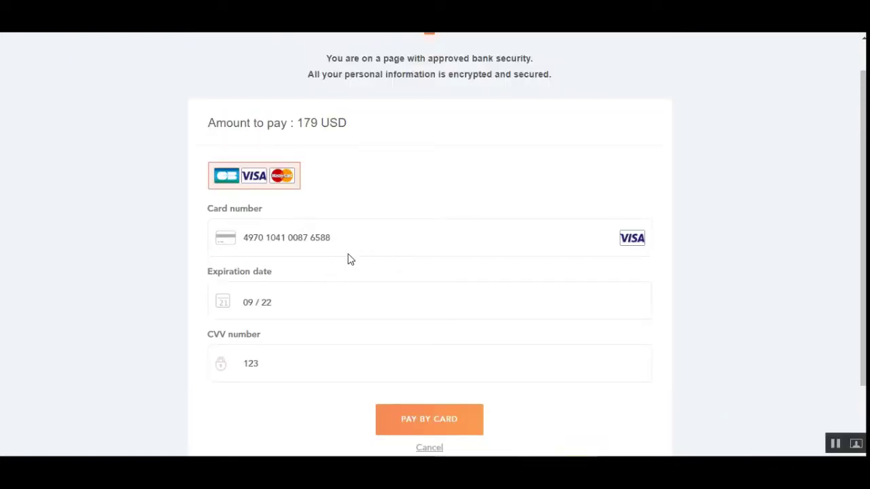
pyautogui.scroll(-1, 396, 253)
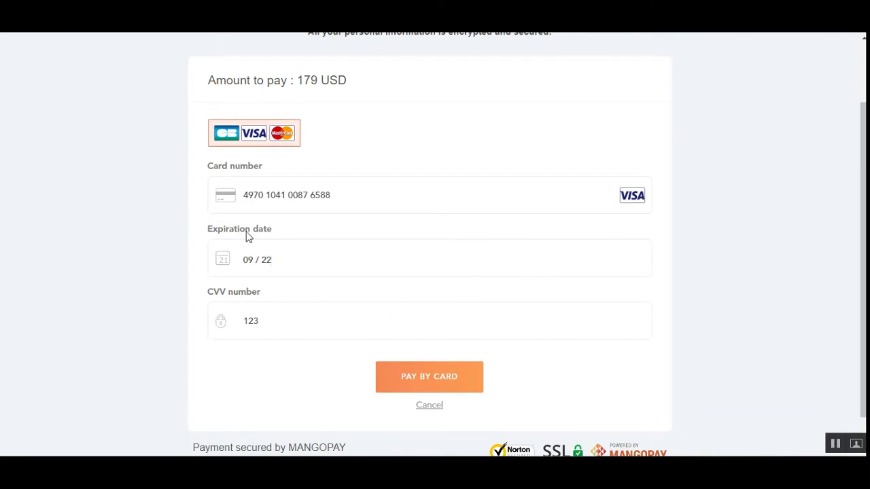
pyautogui.click(443, 387)
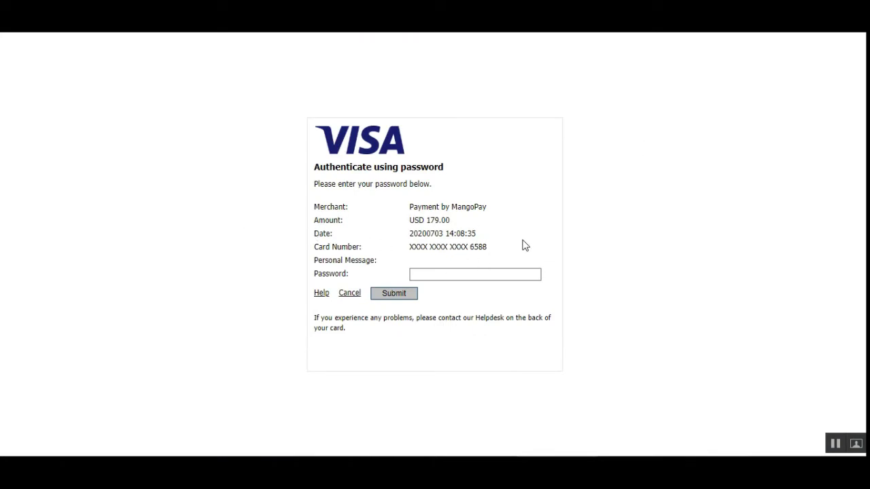
# Step: Paste the card password into the Visa authentication form and submit the USD 179.00 payment
pyautogui.moveTo(427, 206); pyautogui.dragTo(489, 208)
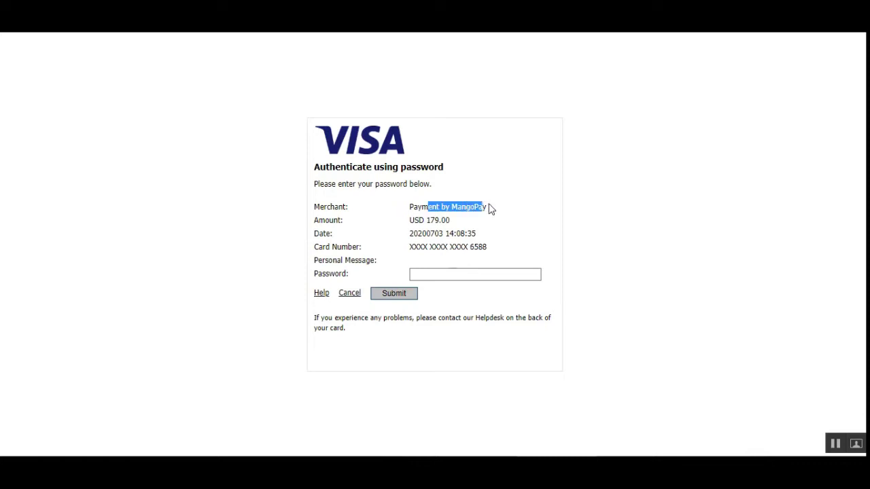
pyautogui.click(489, 207)
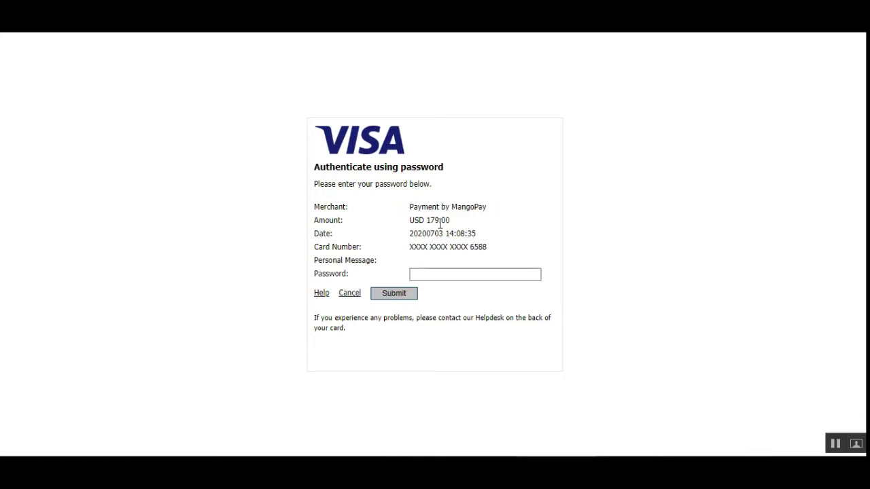
pyautogui.moveTo(427, 220); pyautogui.dragTo(445, 221)
pyautogui.click(448, 276)
pyautogui.rightClick(449, 279)
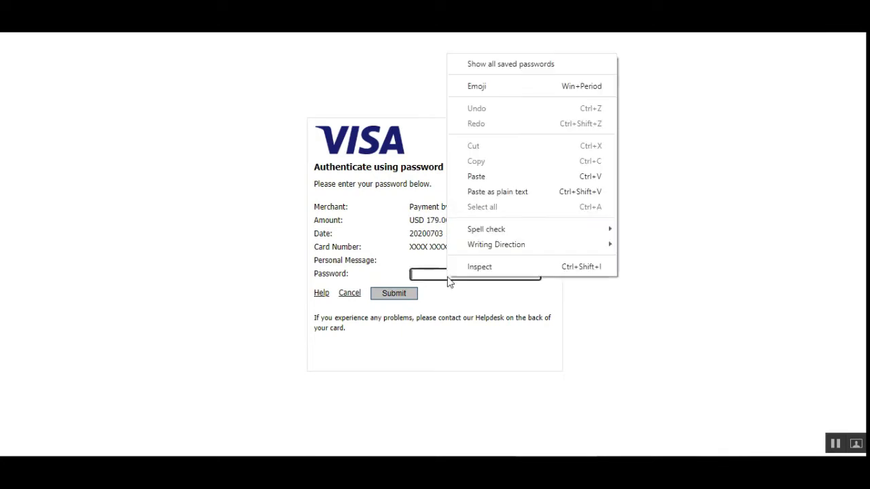
pyautogui.click(552, 184)
pyautogui.click(392, 295)
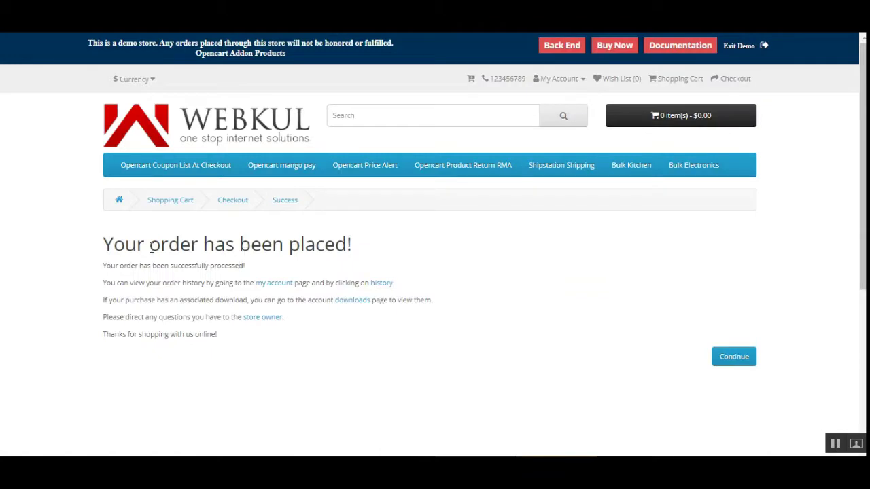
# Step: Go from the order confirmation to My Account's order history and open order #58
pyautogui.moveTo(151, 249); pyautogui.dragTo(317, 246)
pyautogui.click(349, 246)
pyautogui.click(284, 286)
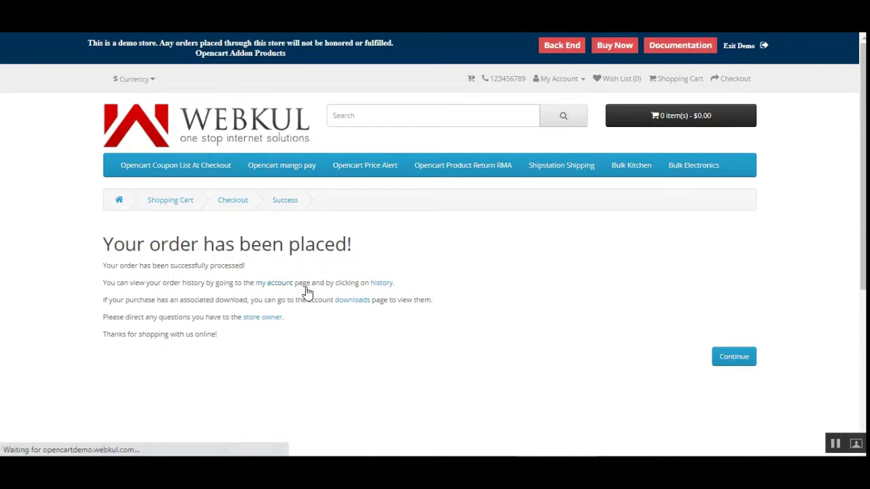
pyautogui.scroll(-1, 605, 293)
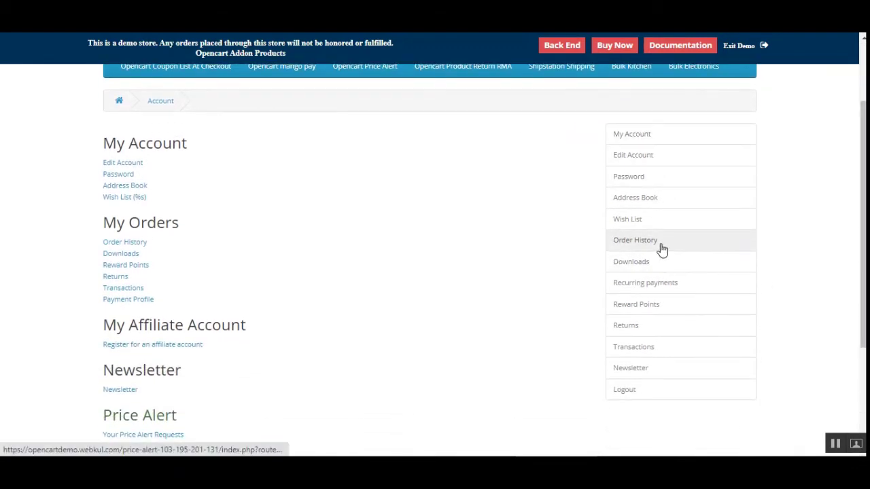
pyautogui.click(662, 249)
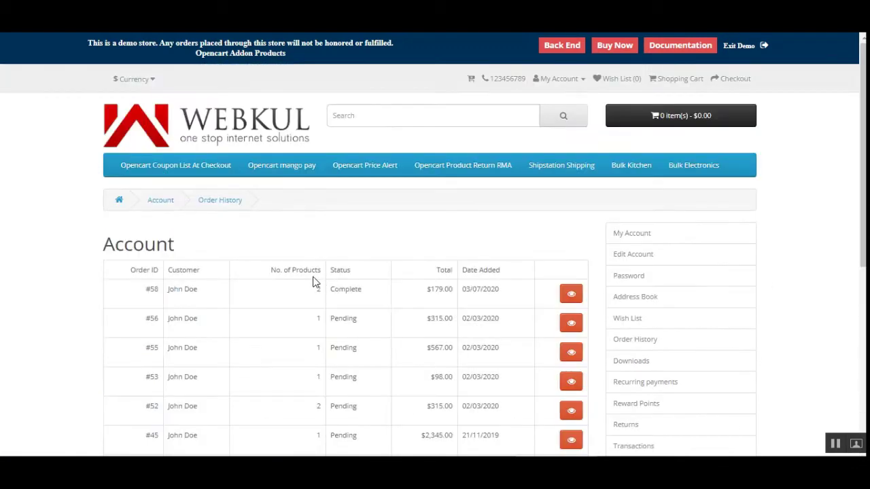
pyautogui.click(574, 299)
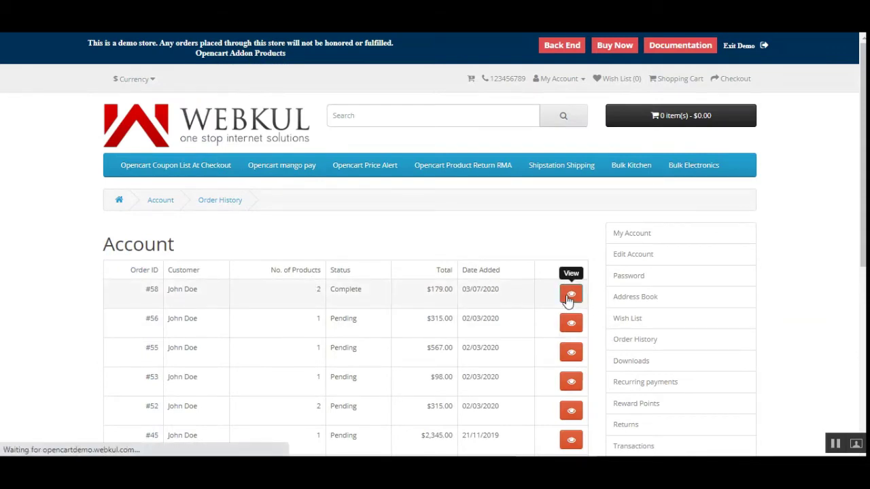
# Step: Review order #58's information, highlighting Mango Pay as the payment method
pyautogui.scroll(-3, 295, 317)
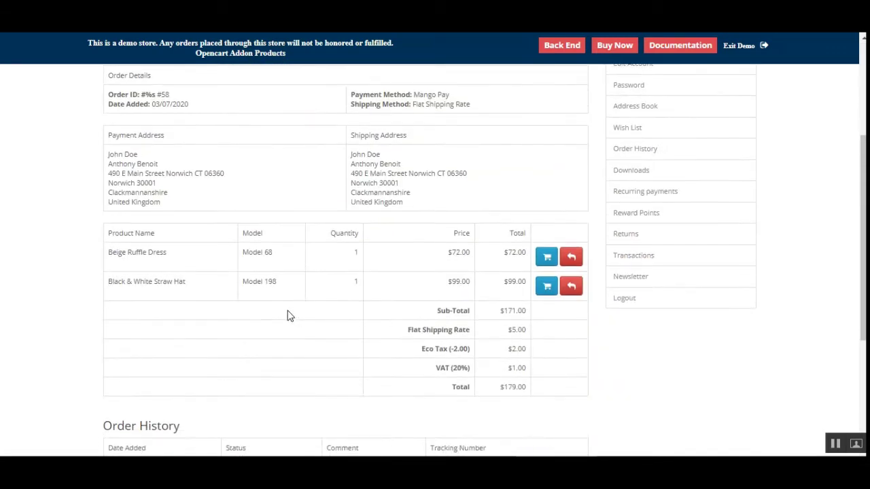
pyautogui.moveTo(374, 94); pyautogui.dragTo(451, 95)
pyautogui.click(463, 101)
pyautogui.scroll(-2, 354, 343)
pyautogui.scroll(3, 373, 351)
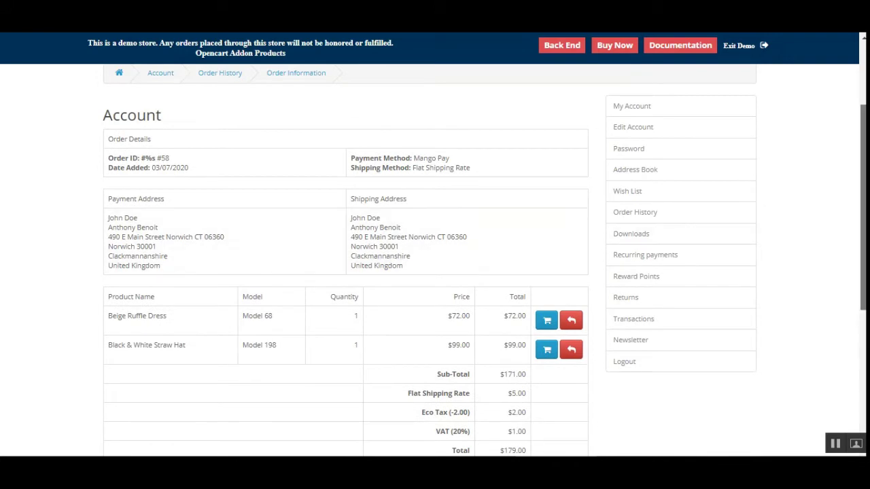
pyautogui.scroll(2, 822, 170)
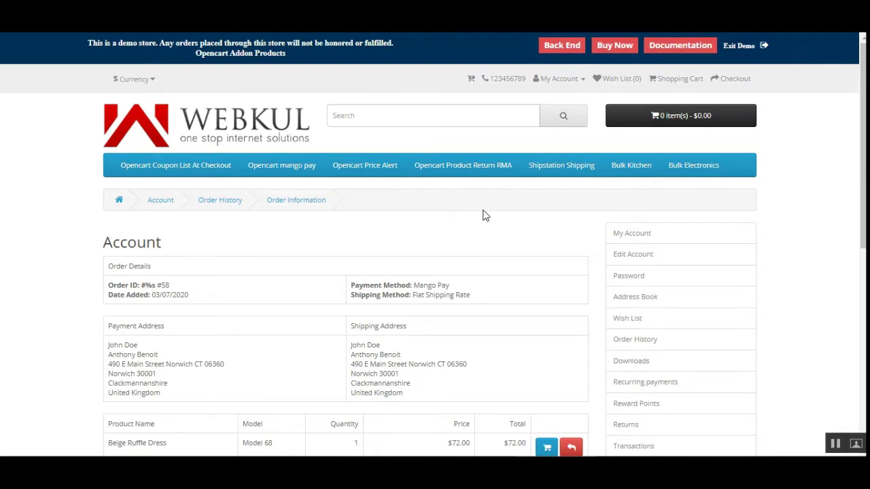
pyautogui.moveTo(859, 129); pyautogui.dragTo(861, 190)
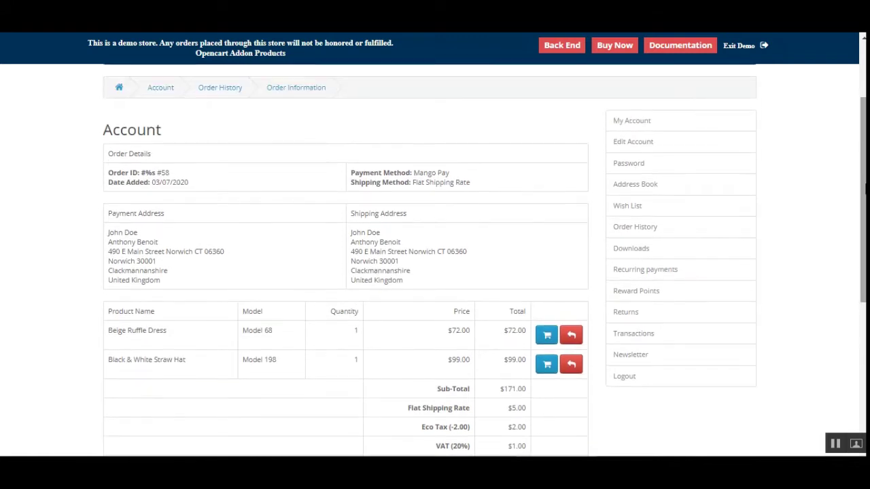
pyautogui.scroll(-2, 430, 97)
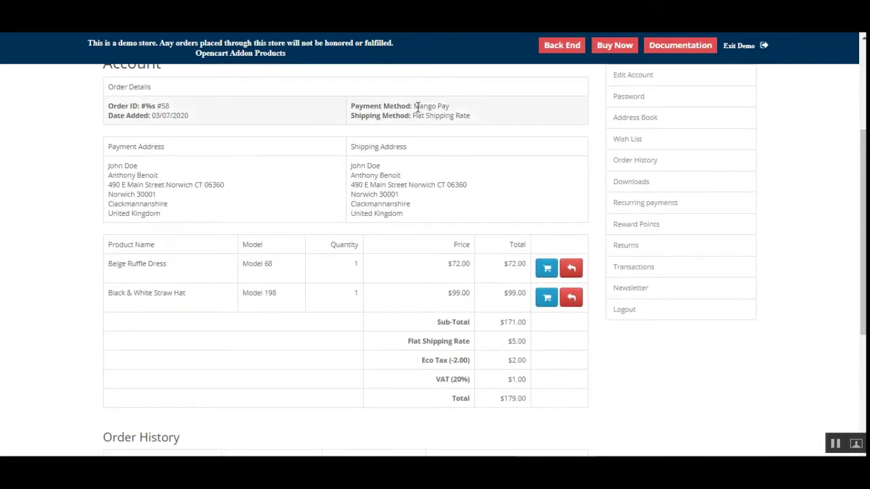
pyautogui.moveTo(414, 107); pyautogui.dragTo(440, 107)
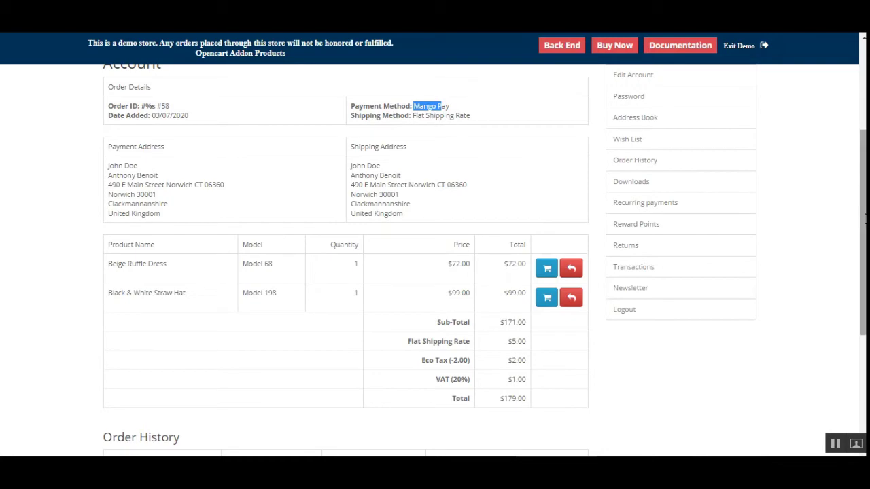
pyautogui.moveTo(865, 217); pyautogui.dragTo(865, 146)
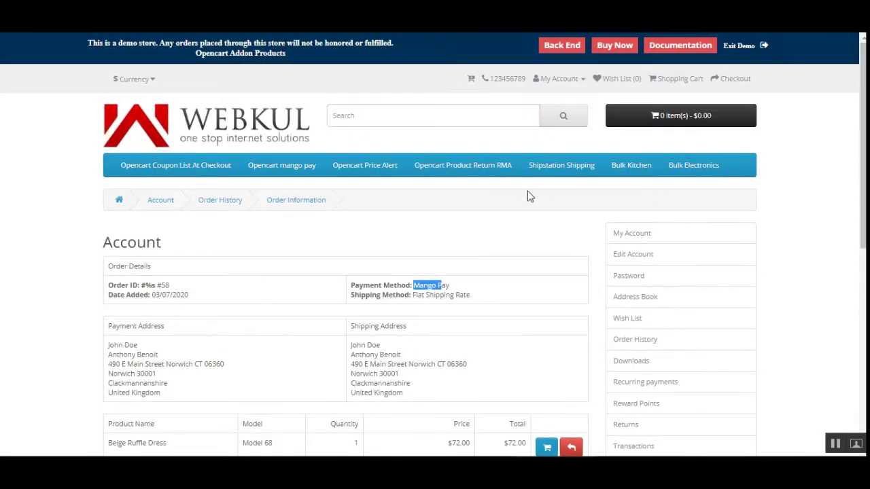
# Step: Submit the filled-in admin username and password to reach the admin Dashboard
pyautogui.click(427, 207)
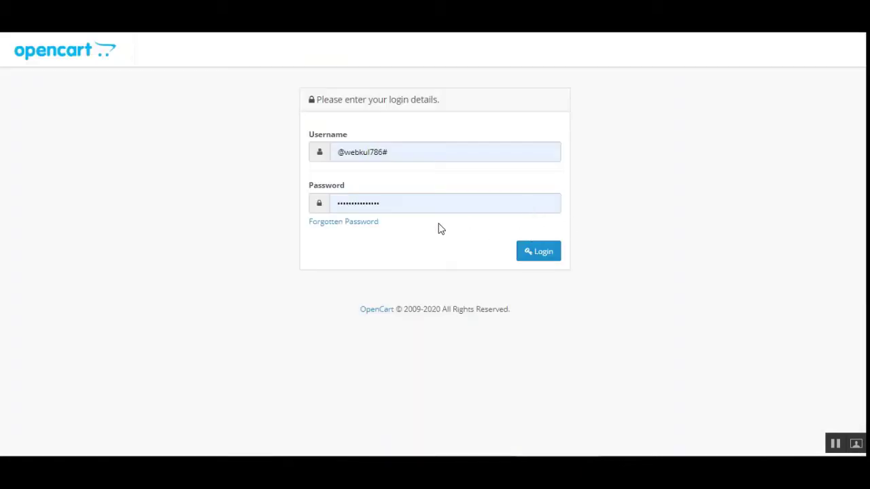
pyautogui.click(546, 253)
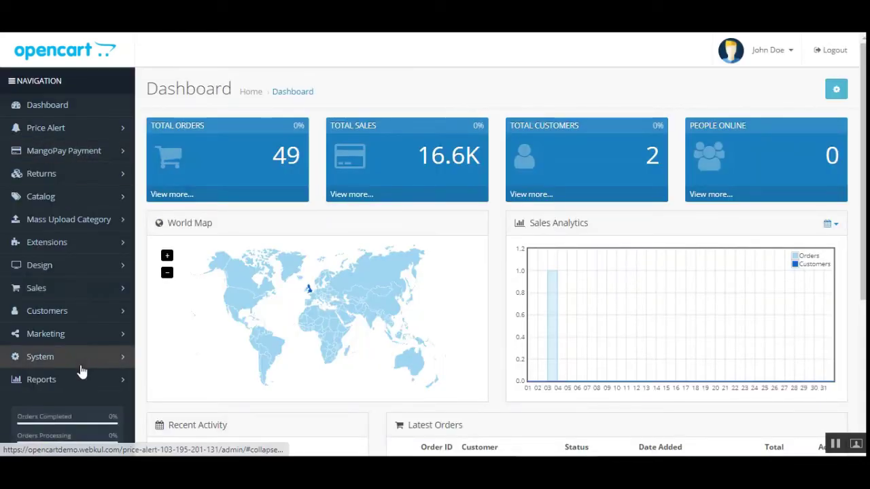
# Step: Expand MangoPay Payment in the admin sidebar and check order 58 among the latest orders
pyautogui.click(79, 155)
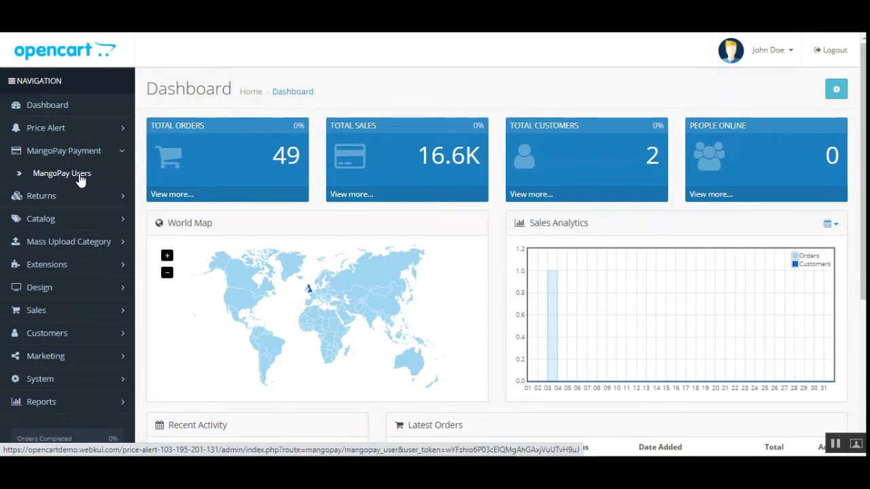
pyautogui.scroll(-1, 94, 301)
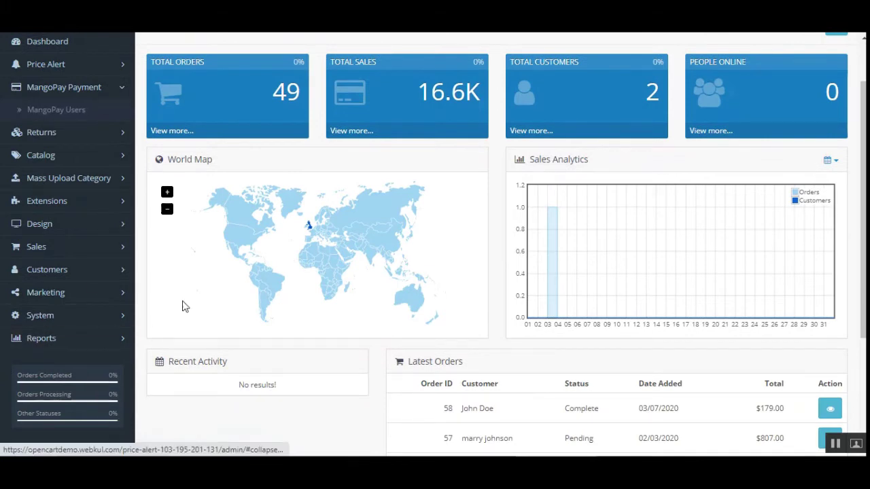
pyautogui.scroll(1, 62, 353)
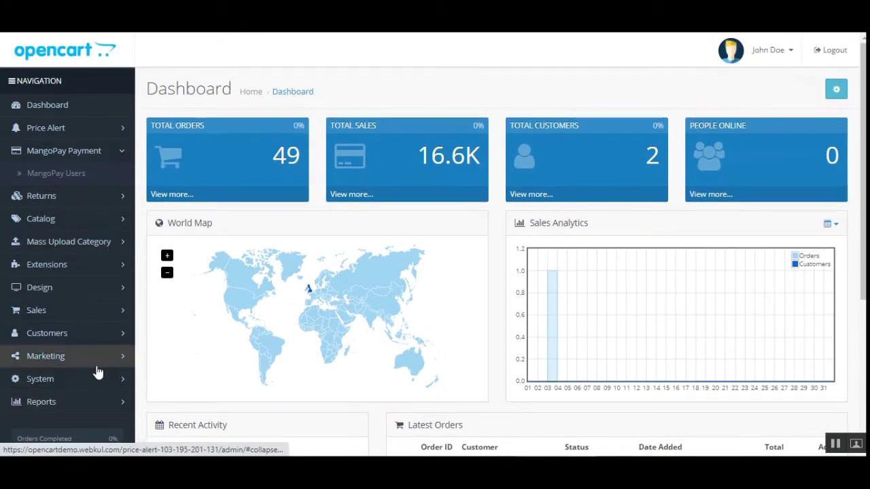
# Step: Filter Extensions > Extensions to Payments and locate the enabled MangoPay Payment row
pyautogui.click(113, 265)
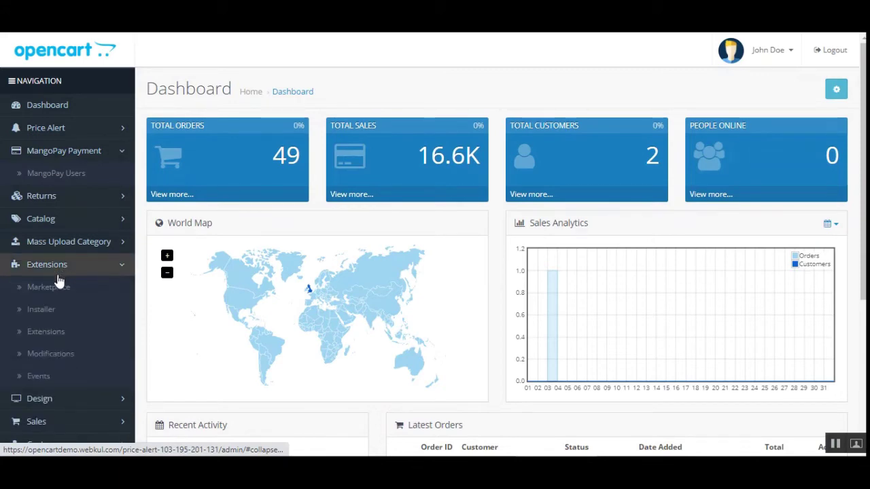
pyautogui.click(62, 334)
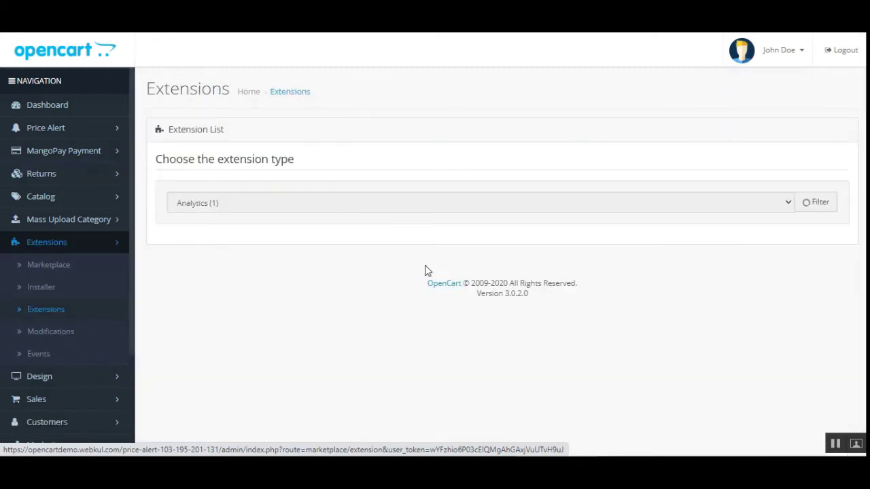
pyautogui.click(323, 204)
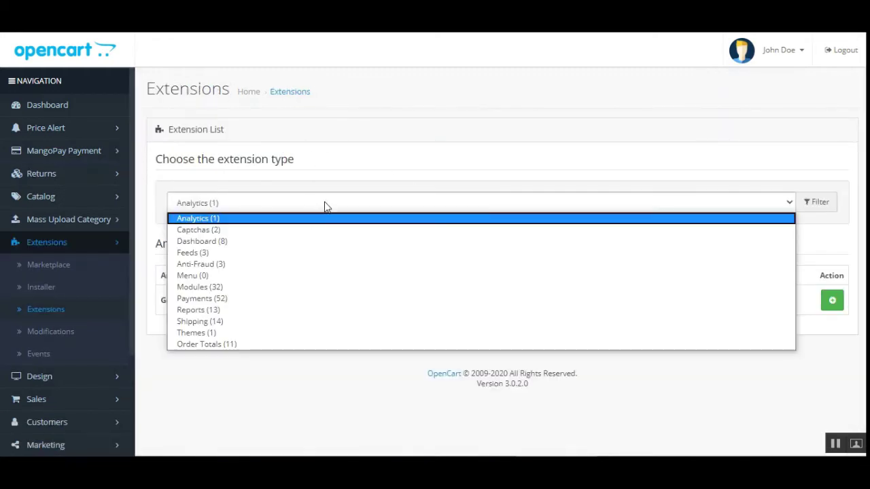
pyautogui.click(306, 300)
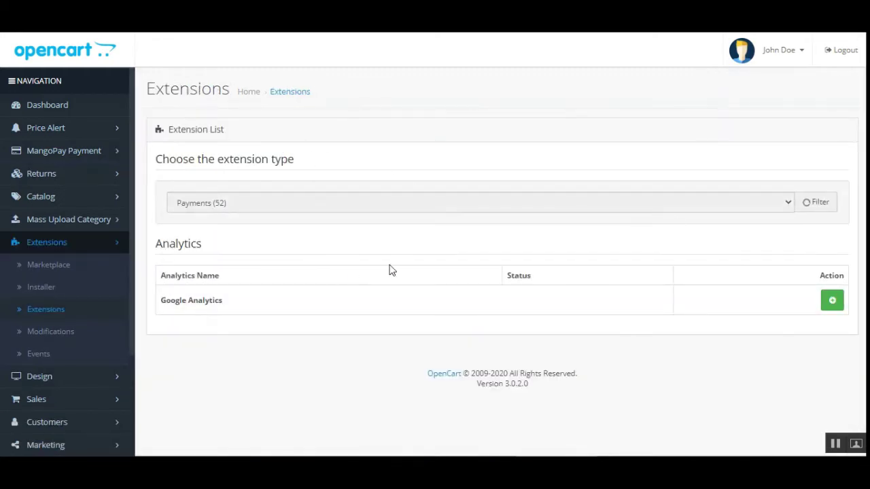
pyautogui.scroll(-5, 567, 281)
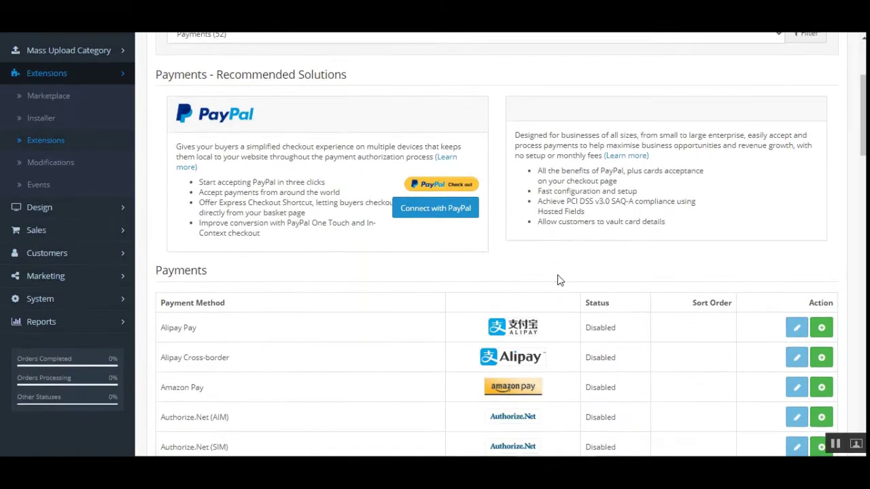
pyautogui.scroll(-1, 556, 282)
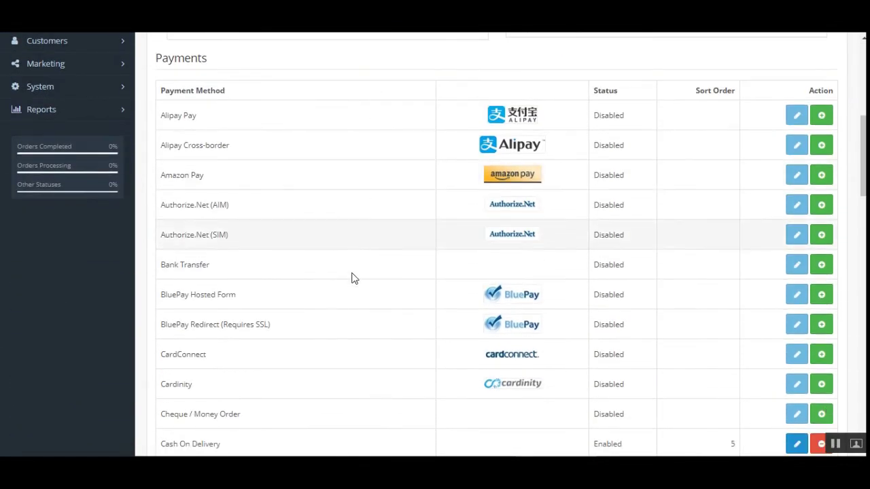
pyautogui.scroll(-2, 344, 306)
pyautogui.scroll(-7, 344, 306)
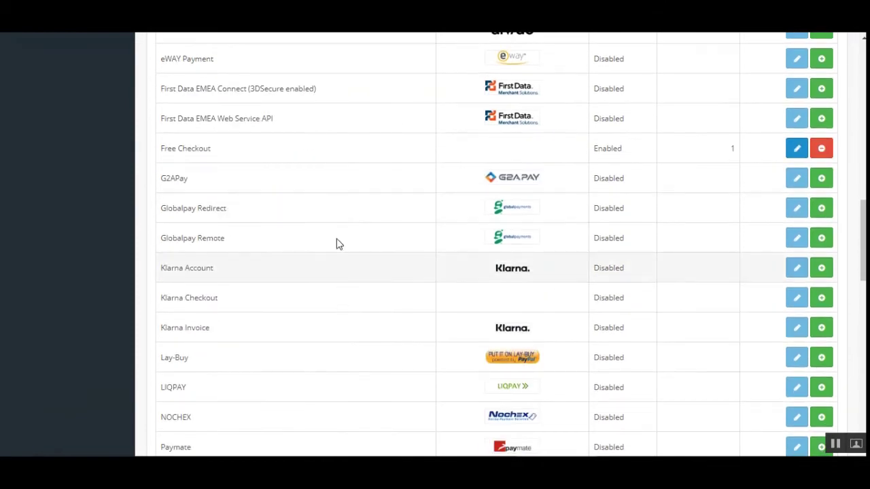
pyautogui.scroll(-2, 333, 295)
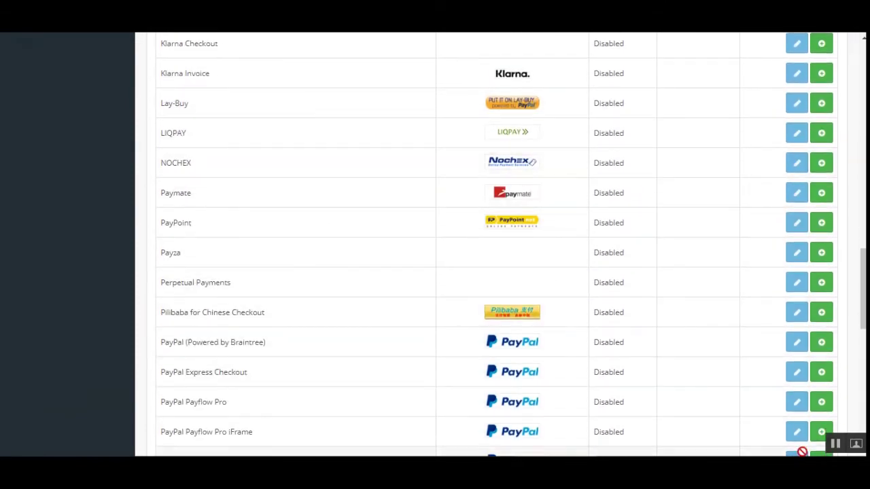
pyautogui.scroll(-10, 229, 286)
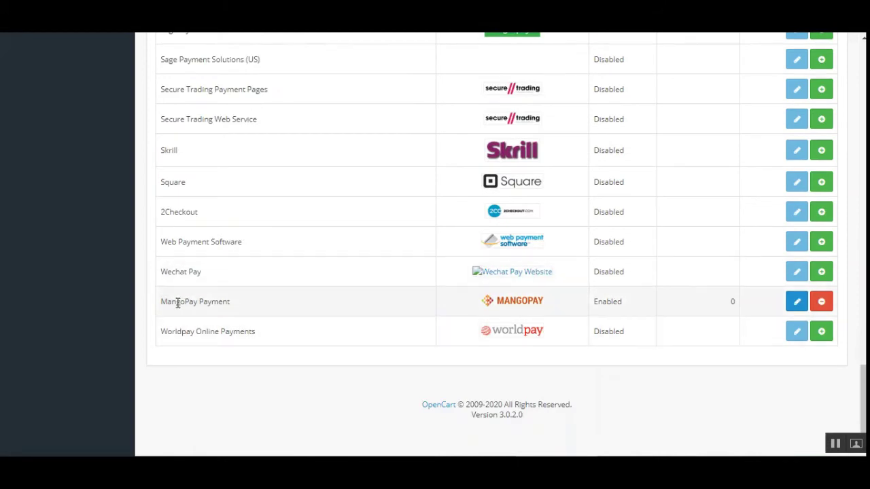
pyautogui.moveTo(167, 302); pyautogui.dragTo(221, 301)
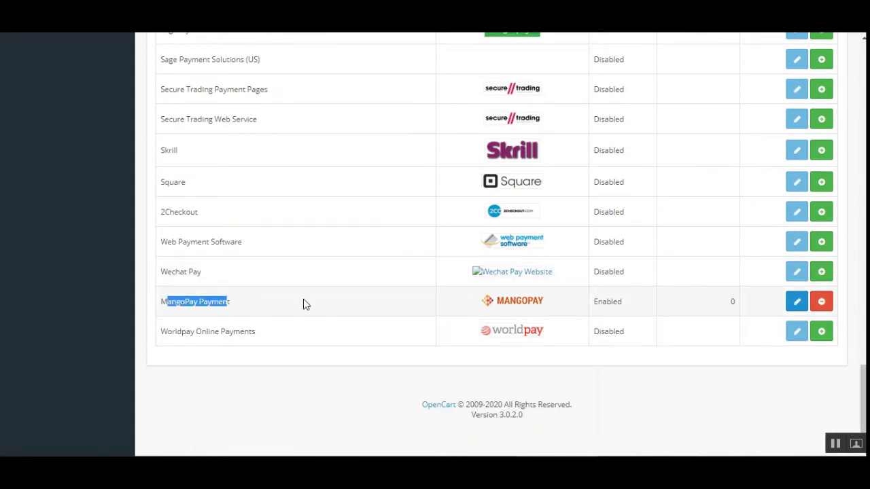
# Step: Edit MangoPay Payment and view its MangoPay Setting, Order Status Setting and General Setting tabs
pyautogui.click(799, 311)
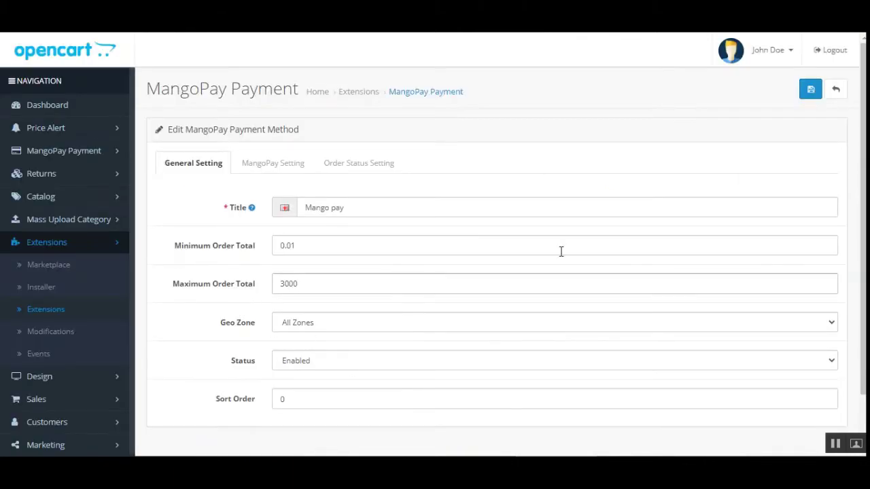
pyautogui.scroll(-1, 561, 252)
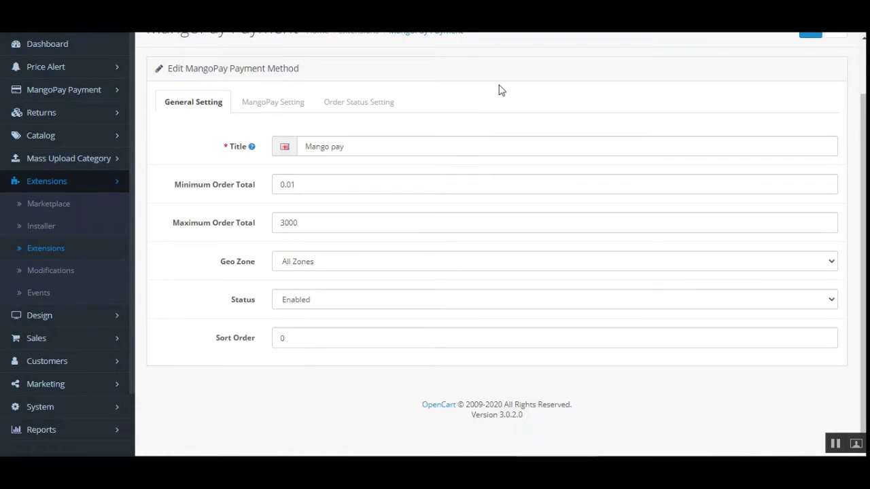
pyautogui.click(267, 108)
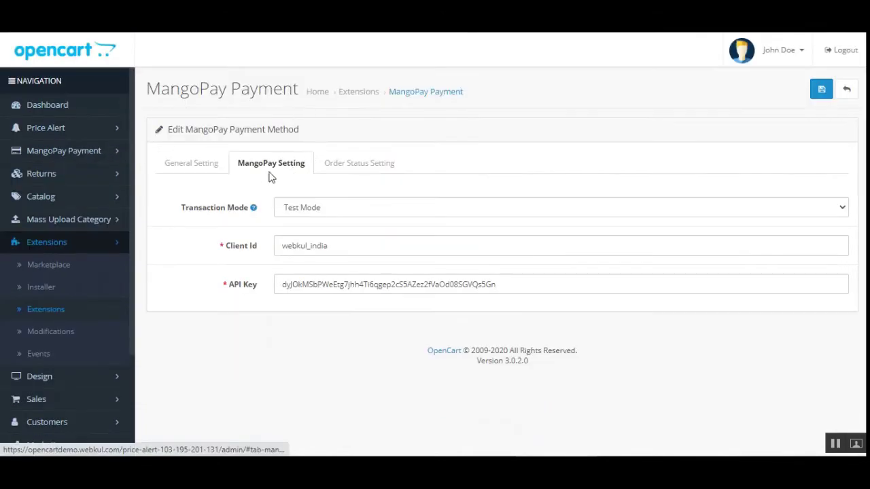
pyautogui.click(350, 169)
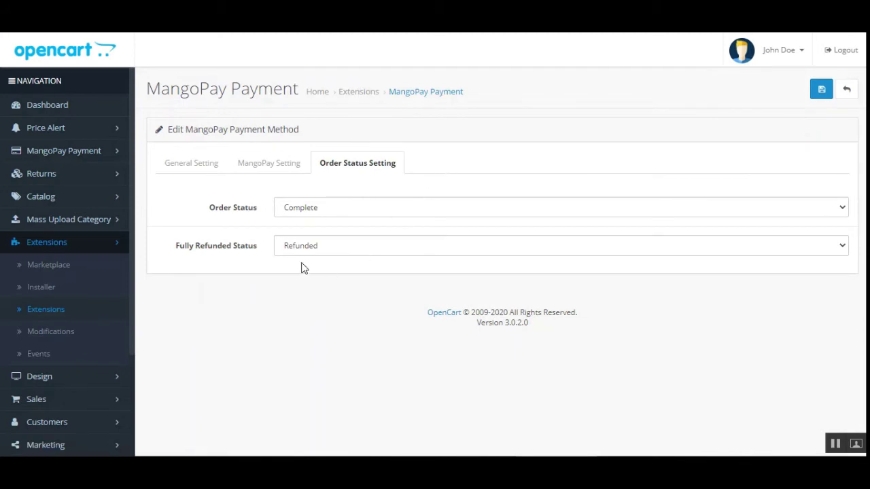
pyautogui.click(191, 163)
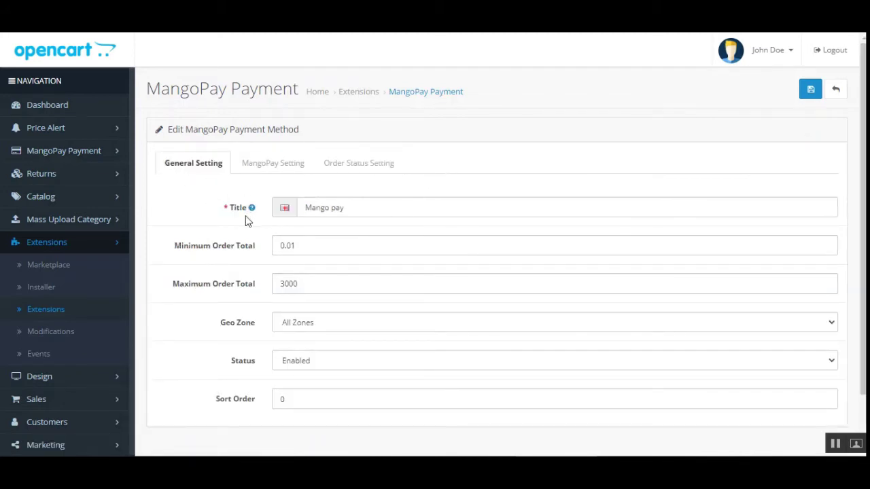
pyautogui.moveTo(249, 214)
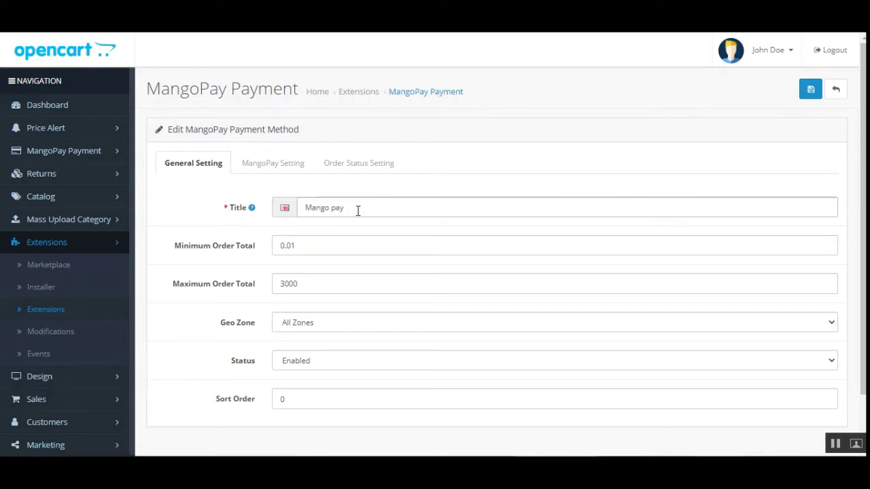
pyautogui.moveTo(357, 211); pyautogui.dragTo(299, 211)
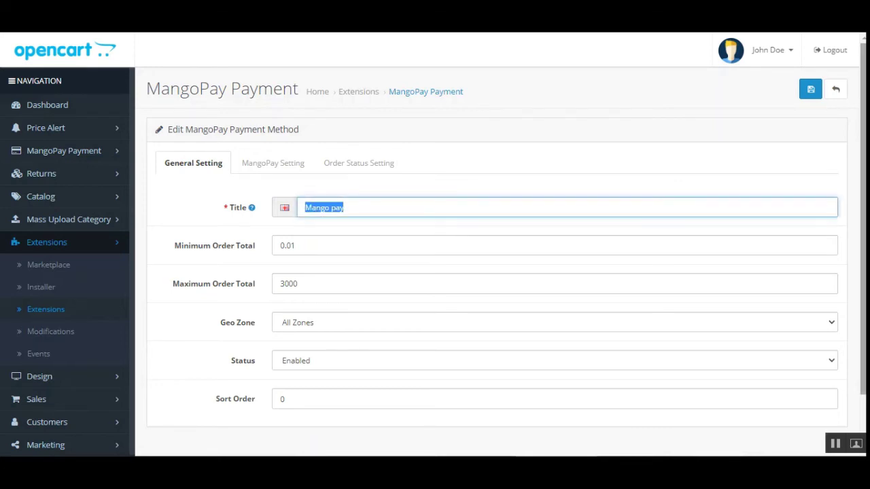
pyautogui.scroll(-2, 720, 165)
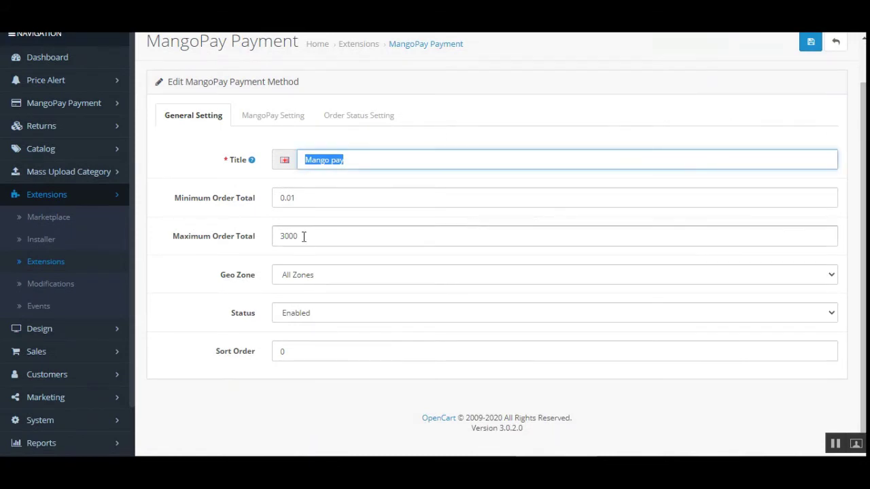
pyautogui.moveTo(183, 203); pyautogui.dragTo(255, 206)
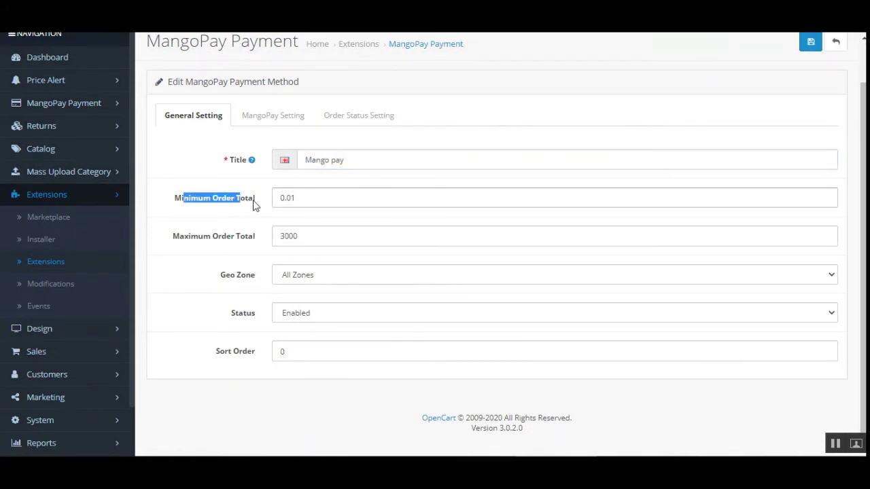
pyautogui.click(255, 205)
pyautogui.moveTo(185, 237); pyautogui.dragTo(254, 240)
pyautogui.click(254, 240)
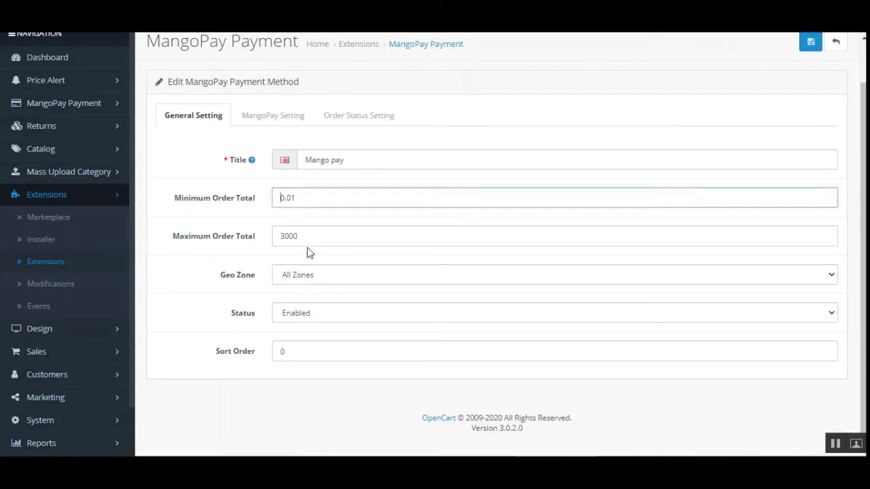
pyautogui.click(307, 204)
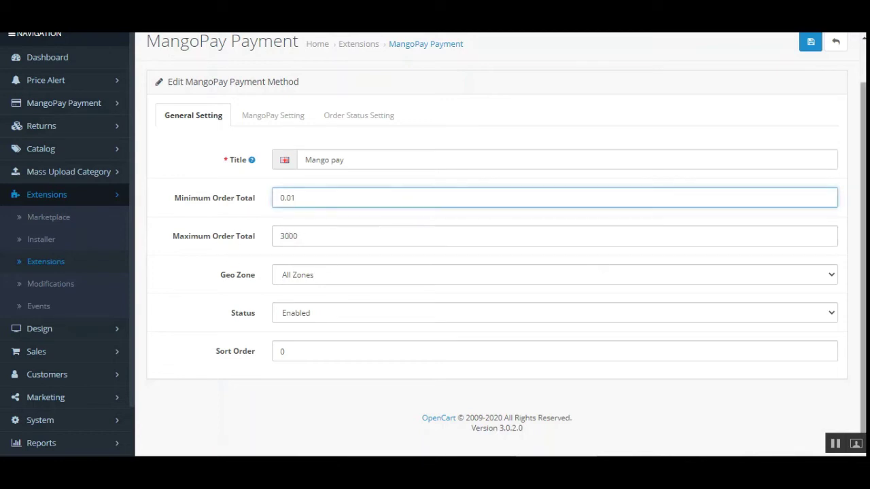
pyautogui.scroll(-1, 429, 289)
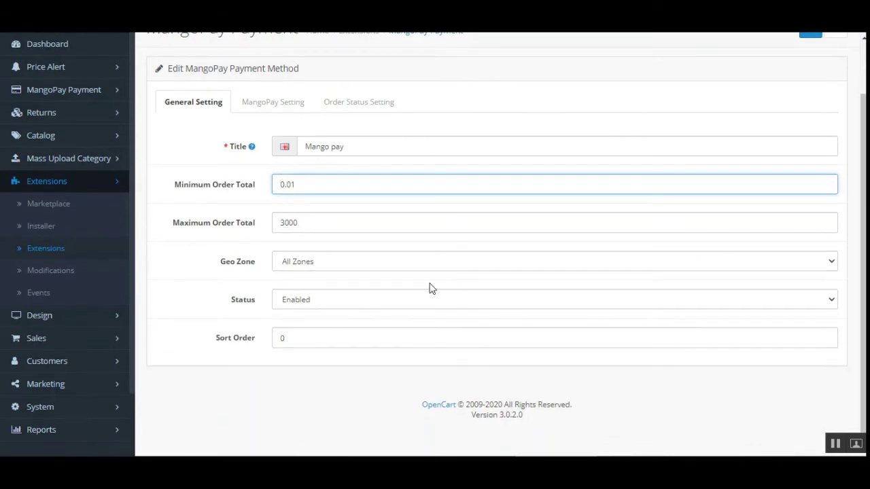
pyautogui.click(325, 265)
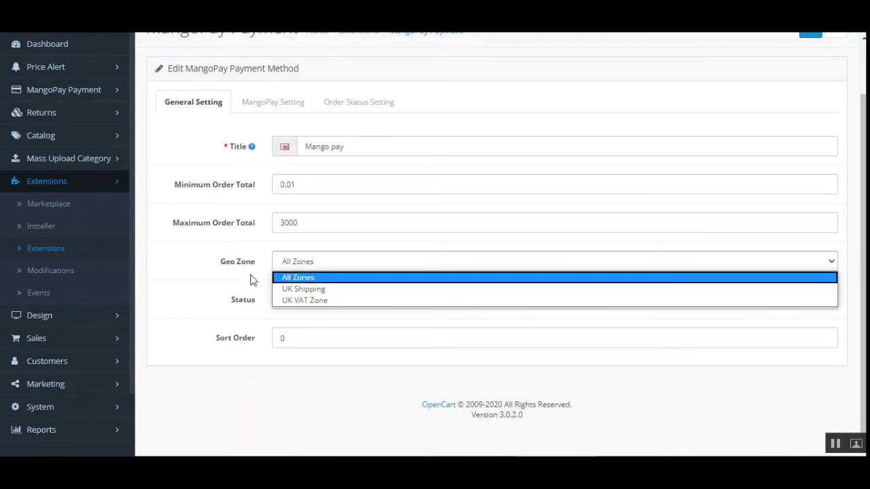
pyautogui.click(394, 316)
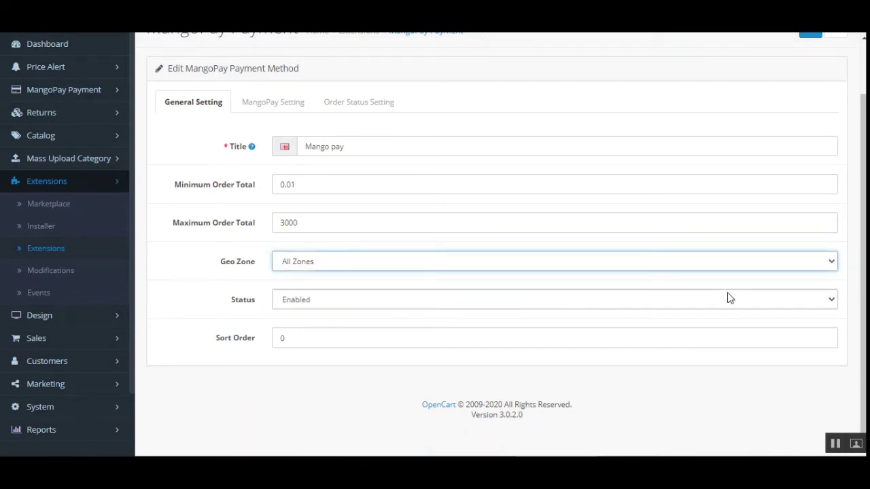
pyautogui.click(344, 306)
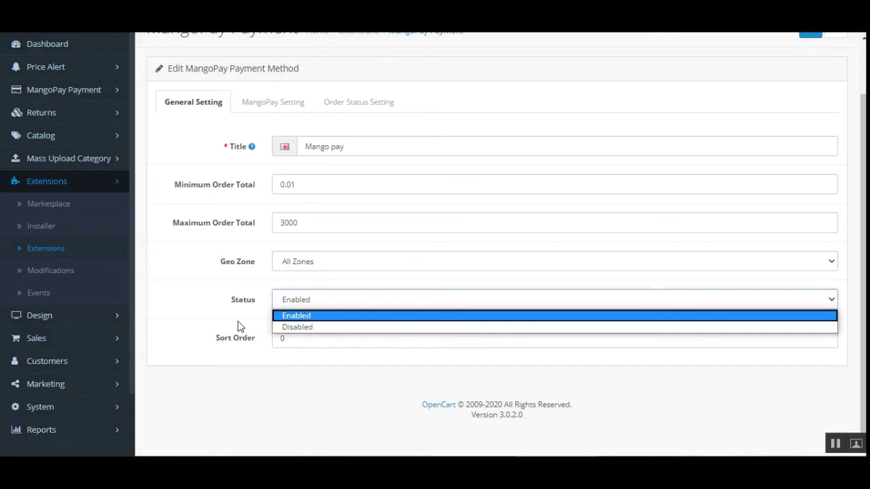
pyautogui.click(196, 324)
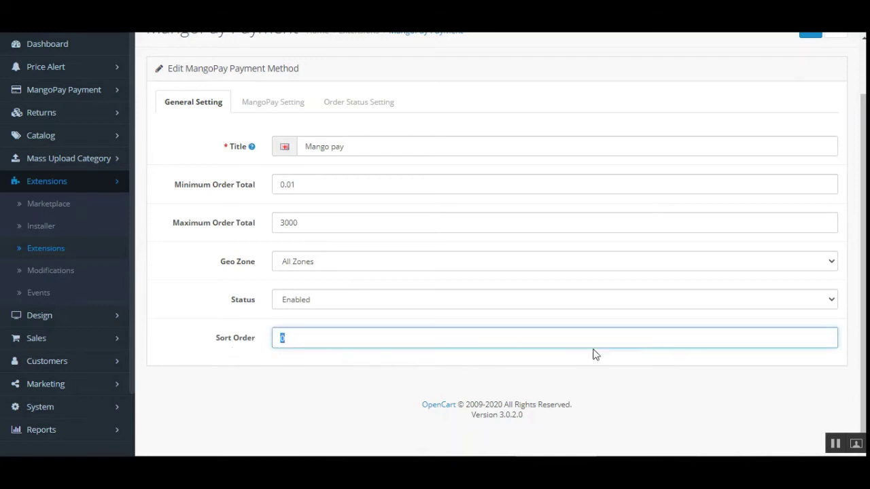
pyautogui.scroll(1, 593, 354)
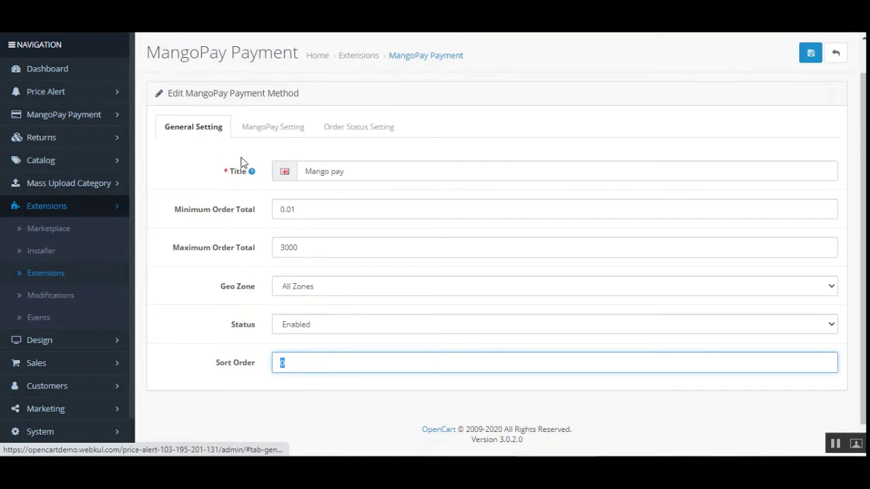
# Step: Show the MangoPay Setting tab and keep Transaction Mode at Test Mode
pyautogui.click(274, 127)
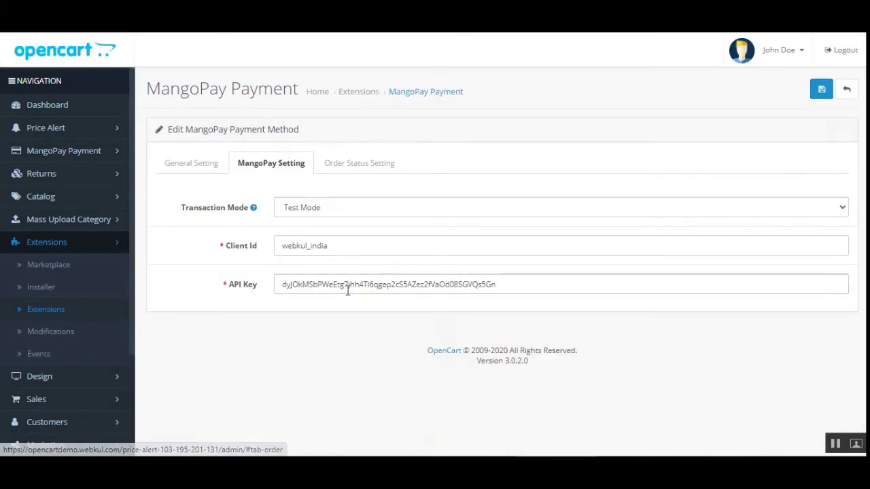
pyautogui.moveTo(347, 291); pyautogui.dragTo(406, 290)
pyautogui.press('BackSpace')
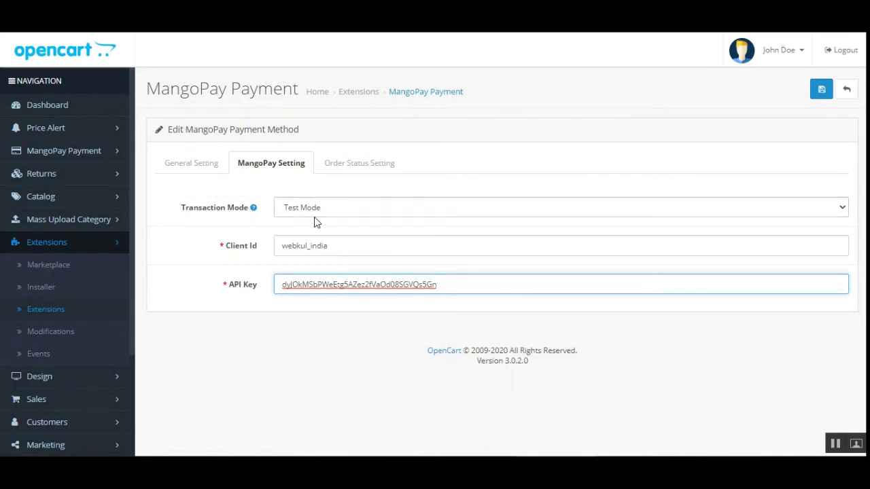
pyautogui.click(331, 210)
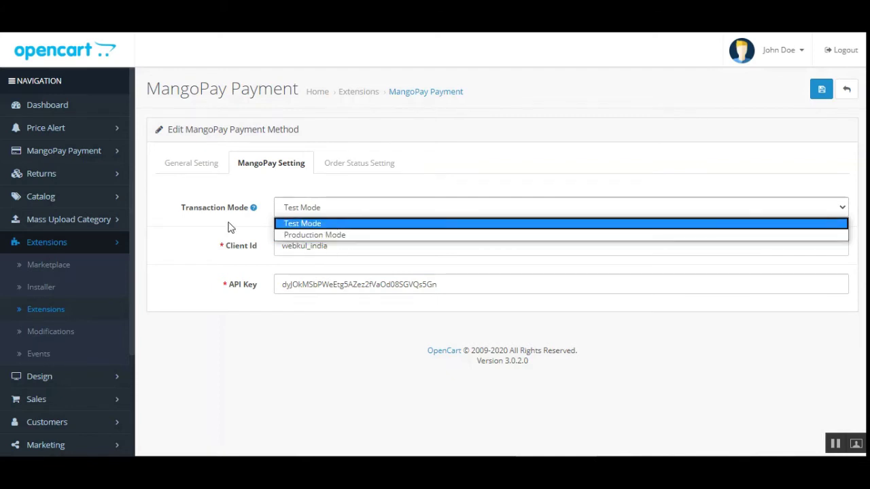
pyautogui.click(323, 226)
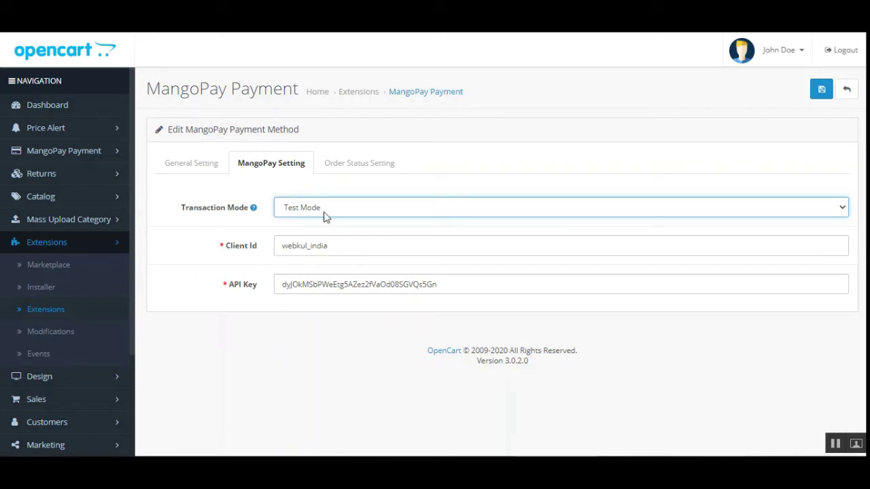
pyautogui.click(332, 212)
pyautogui.click(215, 228)
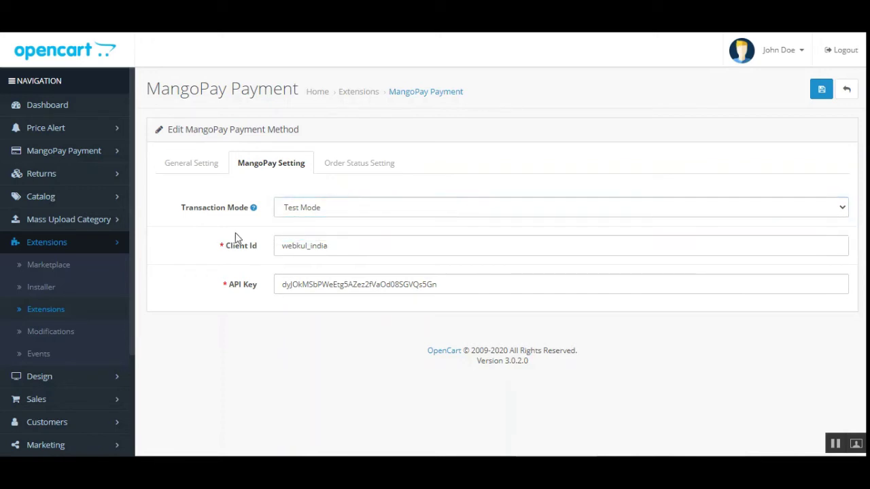
# Step: Review the filled-in Client Id and API Key settings
pyautogui.click(343, 245)
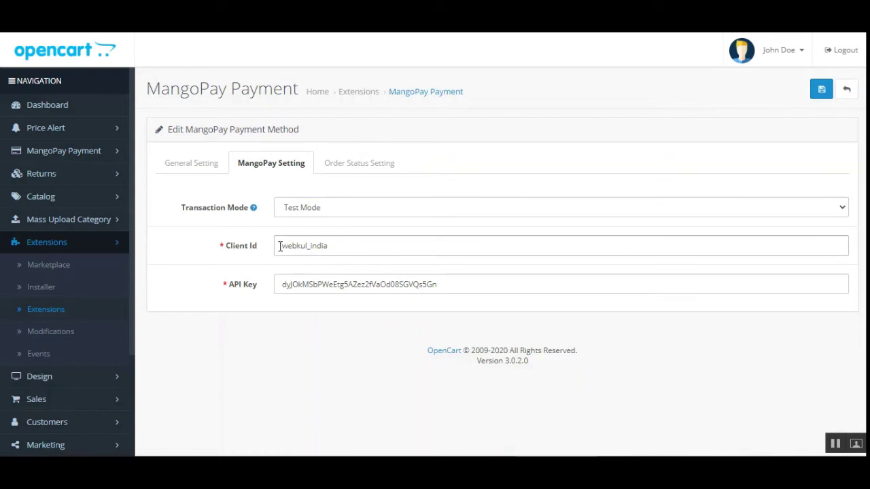
pyautogui.moveTo(279, 246); pyautogui.dragTo(329, 247)
pyautogui.moveTo(283, 284); pyautogui.dragTo(439, 285)
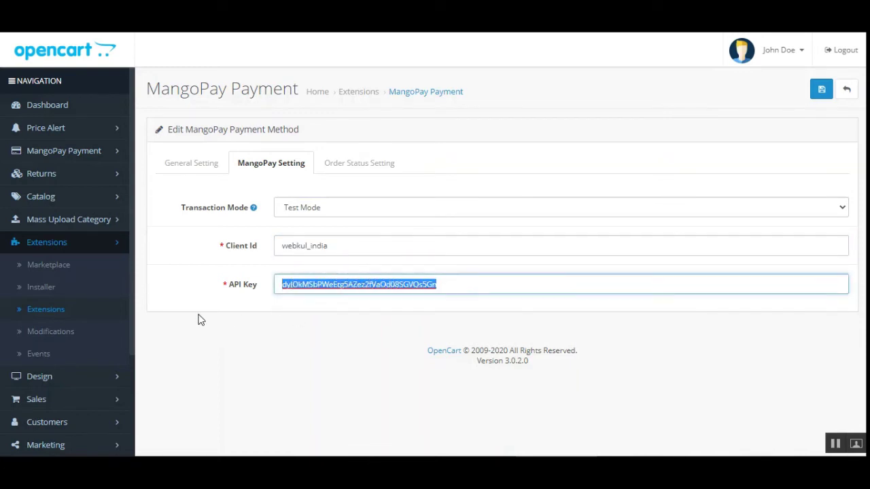
pyautogui.click(201, 320)
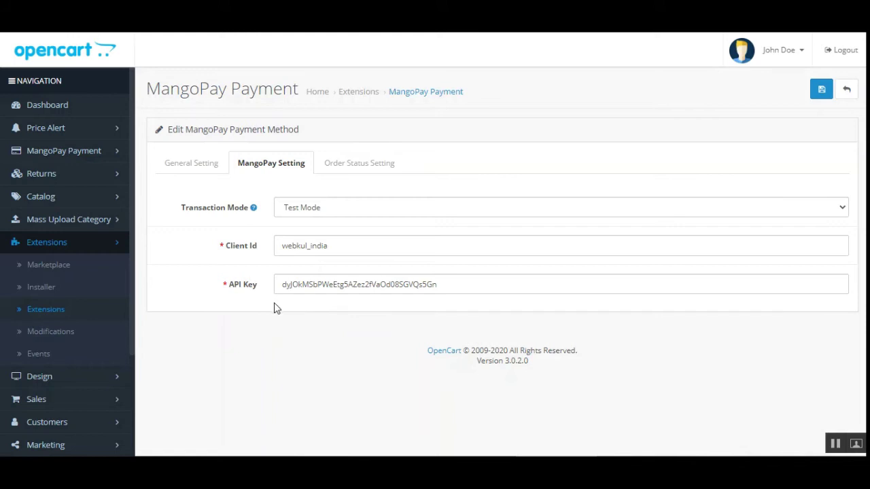
pyautogui.moveTo(232, 248); pyautogui.dragTo(255, 248)
pyautogui.moveTo(232, 288); pyautogui.dragTo(254, 288)
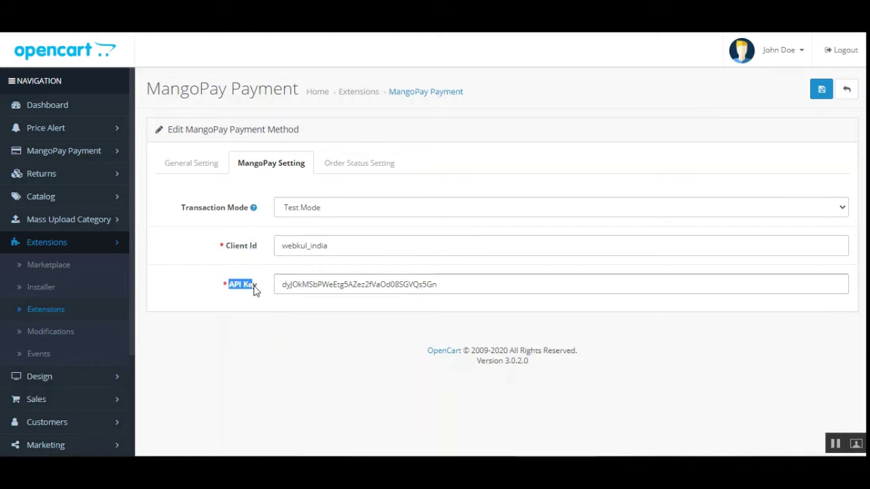
pyautogui.click(267, 307)
pyautogui.moveTo(233, 248); pyautogui.dragTo(257, 249)
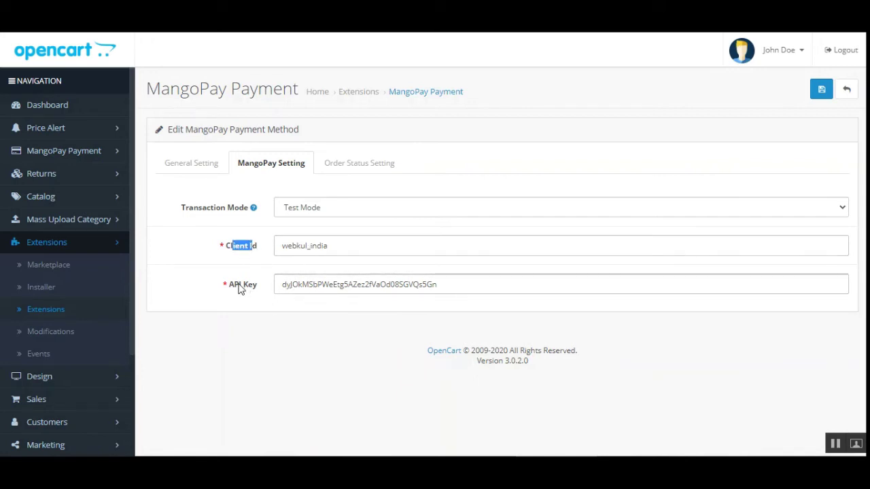
pyautogui.moveTo(239, 288); pyautogui.dragTo(255, 292)
pyautogui.click(270, 303)
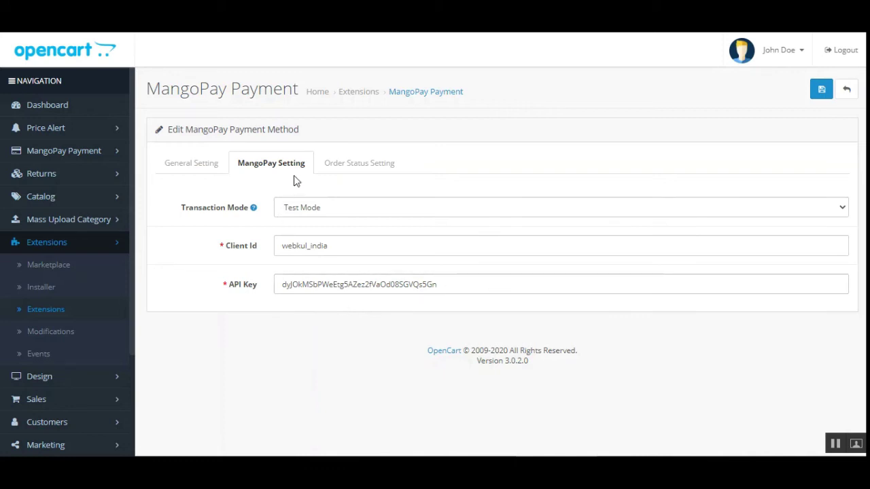
# Step: Show the Order Status Setting tab with Order Status kept at Complete
pyautogui.click(353, 170)
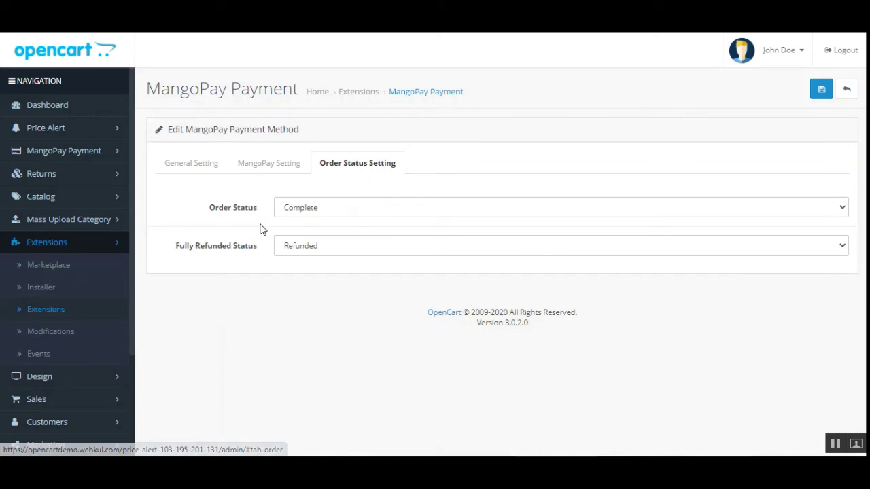
pyautogui.moveTo(214, 208); pyautogui.dragTo(254, 211)
pyautogui.click(353, 213)
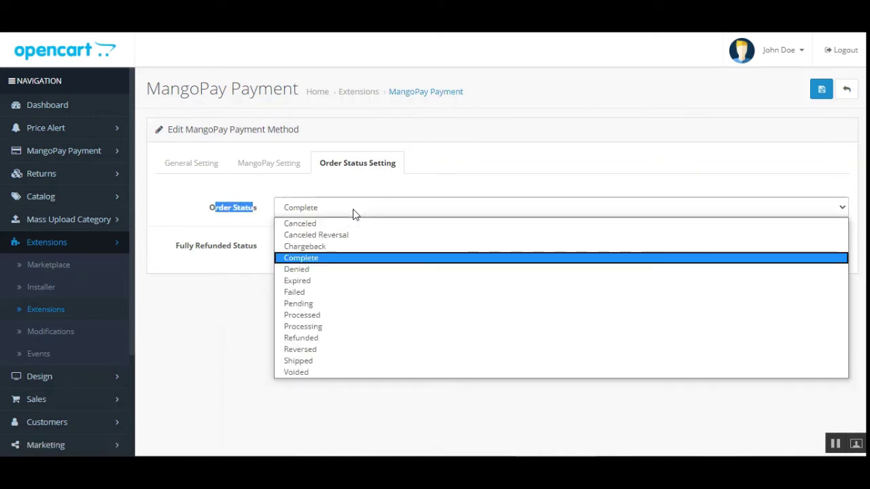
pyautogui.click(199, 218)
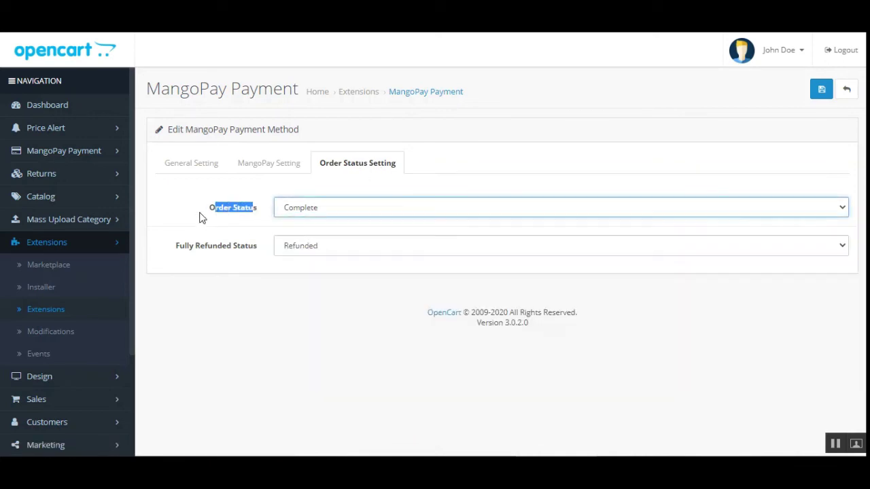
pyautogui.click(199, 218)
pyautogui.click(346, 216)
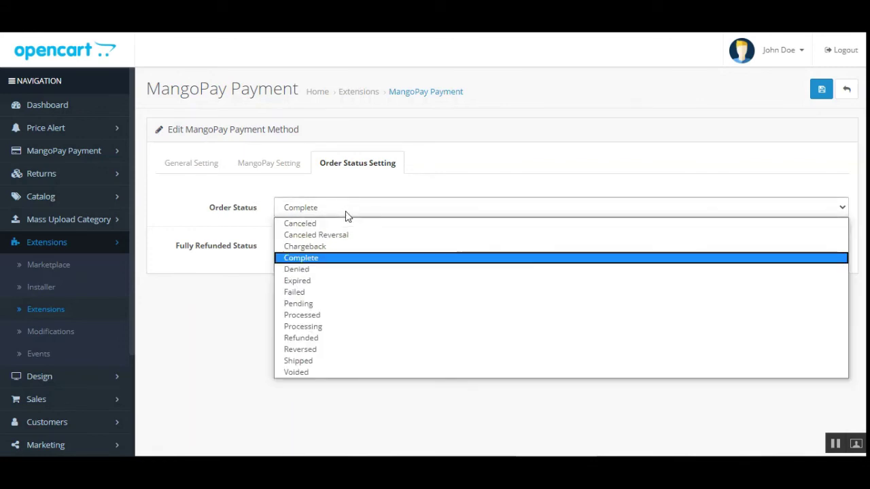
pyautogui.click(204, 211)
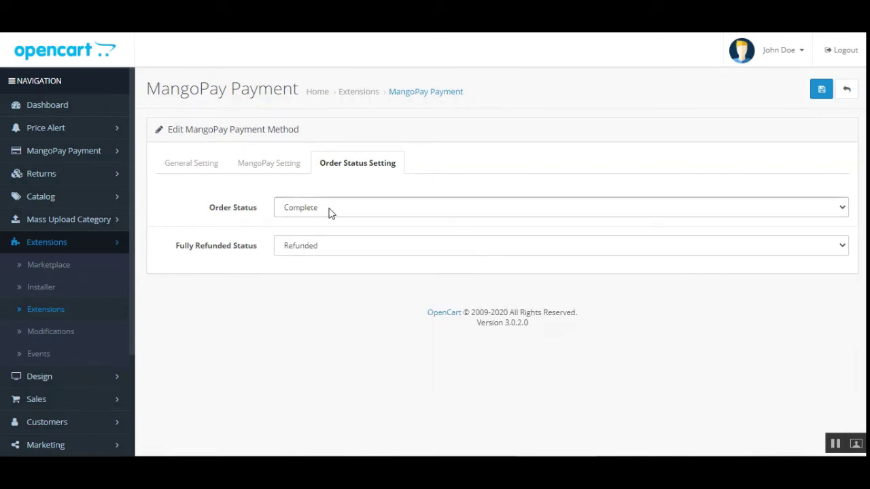
pyautogui.click(215, 217)
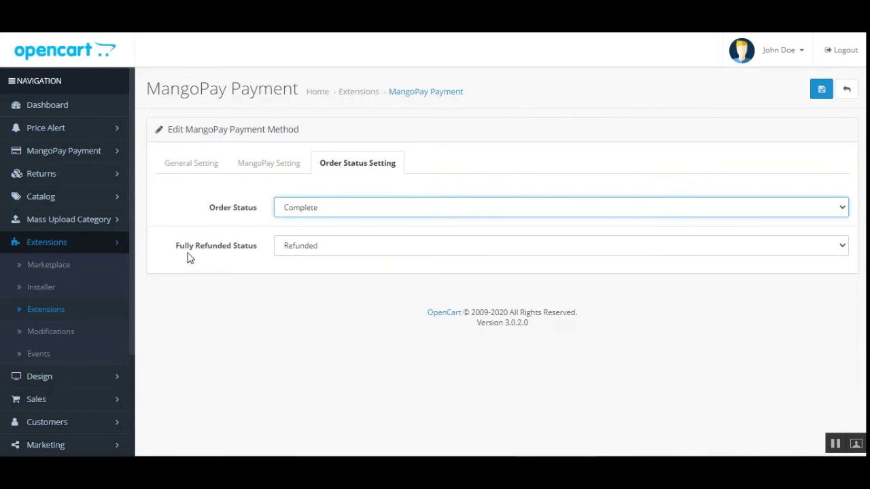
# Step: Keep the Fully Refunded Status set to Refunded
pyautogui.moveTo(180, 253); pyautogui.dragTo(260, 262)
pyautogui.click(266, 269)
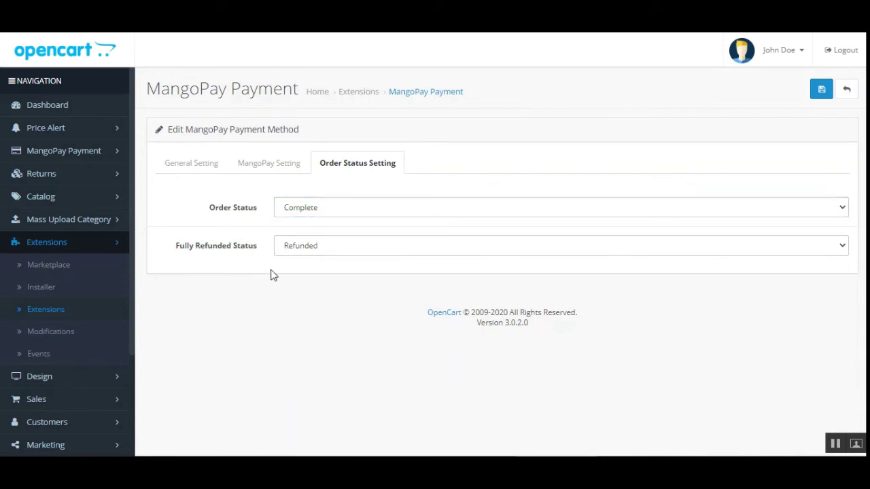
pyautogui.click(423, 246)
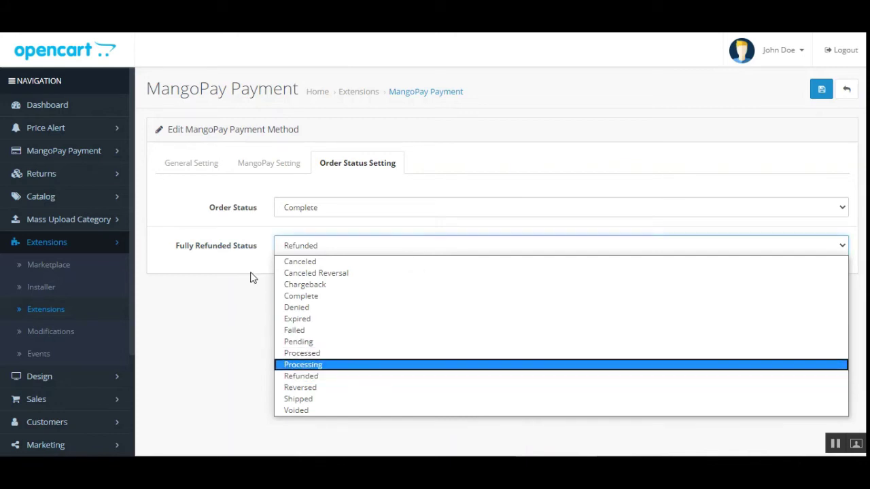
pyautogui.click(231, 270)
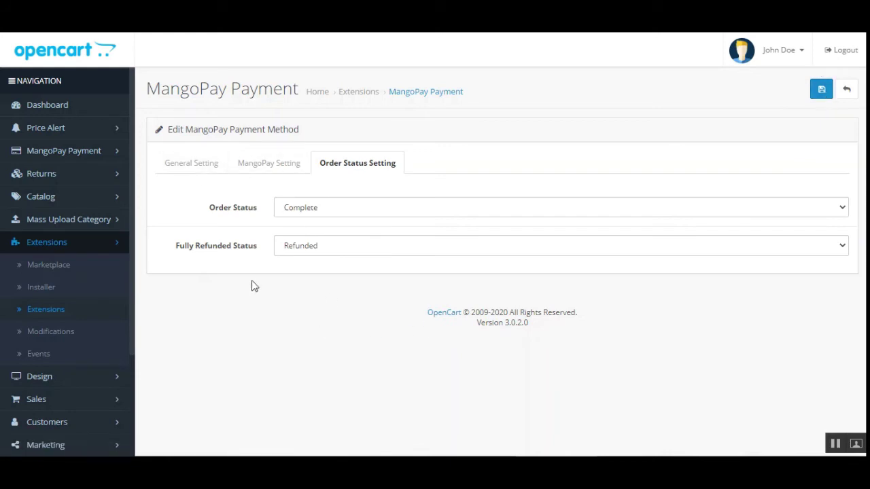
pyautogui.moveTo(148, 90); pyautogui.dragTo(293, 90)
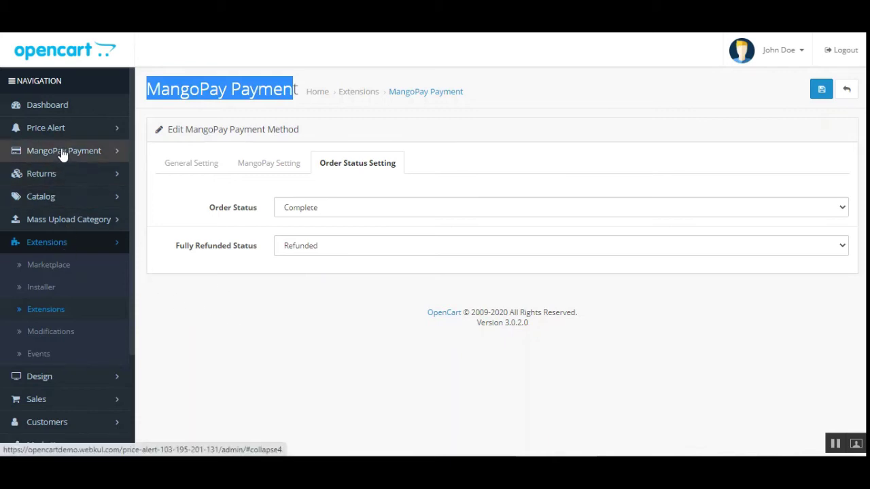
# Step: Open MangoPay Users in a new tab to view customer e-mails and transaction totals
pyautogui.click(99, 151)
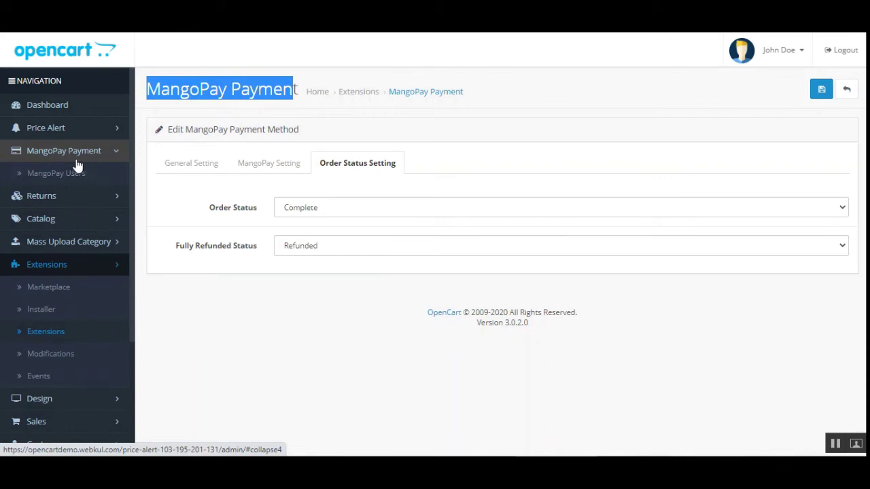
pyautogui.rightClick(70, 177)
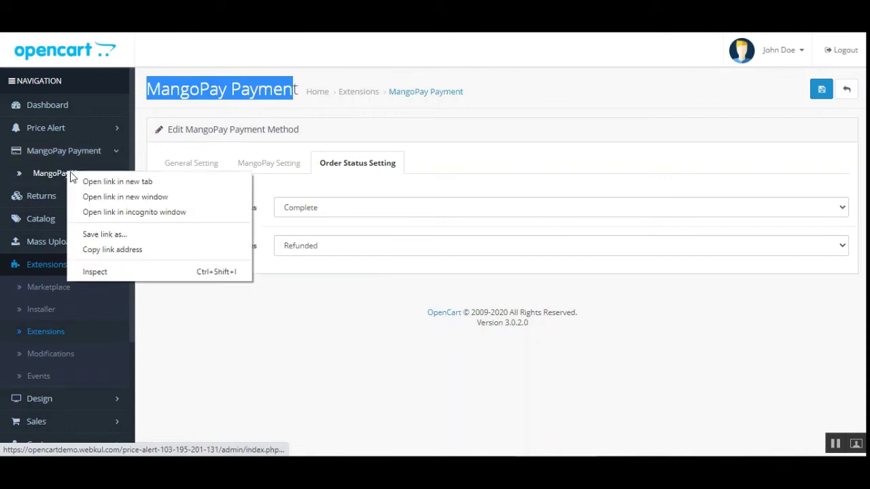
pyautogui.click(123, 179)
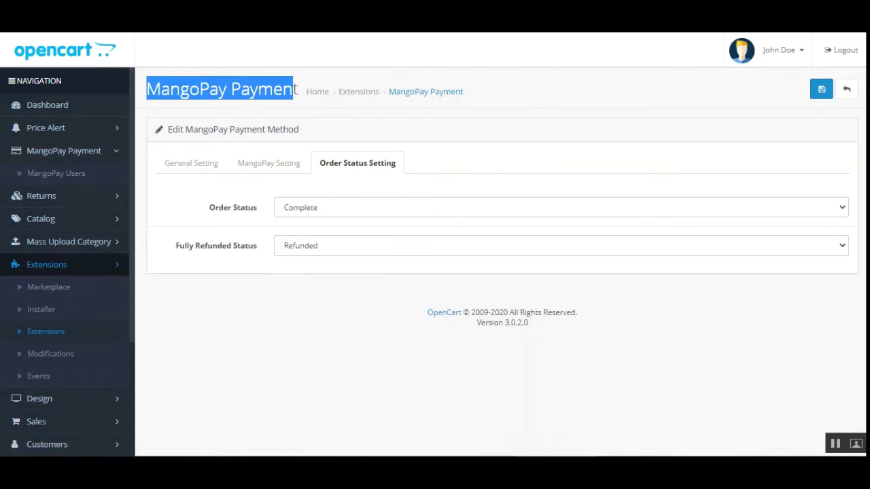
pyautogui.hotkey('ctrl', 'Tab')
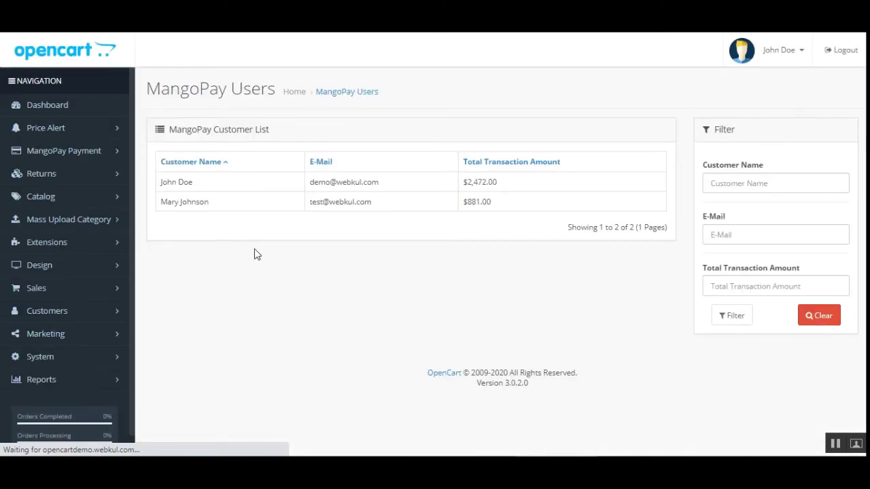
pyautogui.moveTo(161, 89); pyautogui.dragTo(269, 89)
pyautogui.click(402, 324)
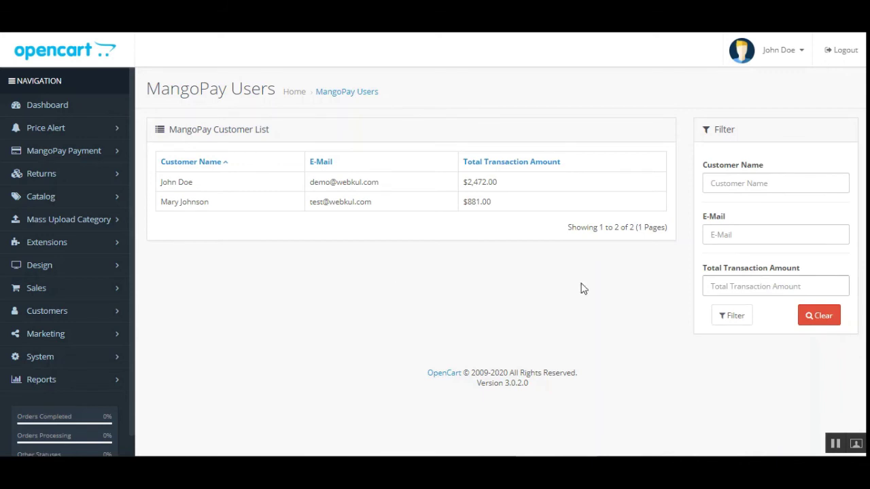
pyautogui.click(102, 150)
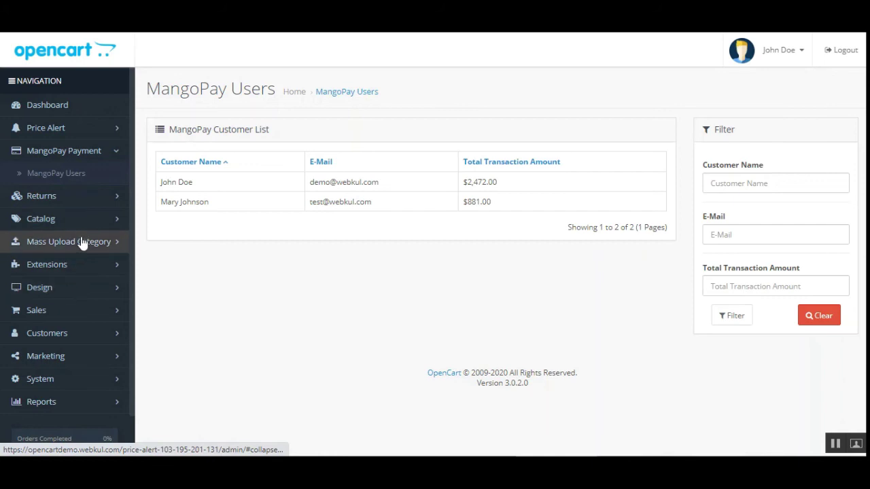
pyautogui.click(80, 311)
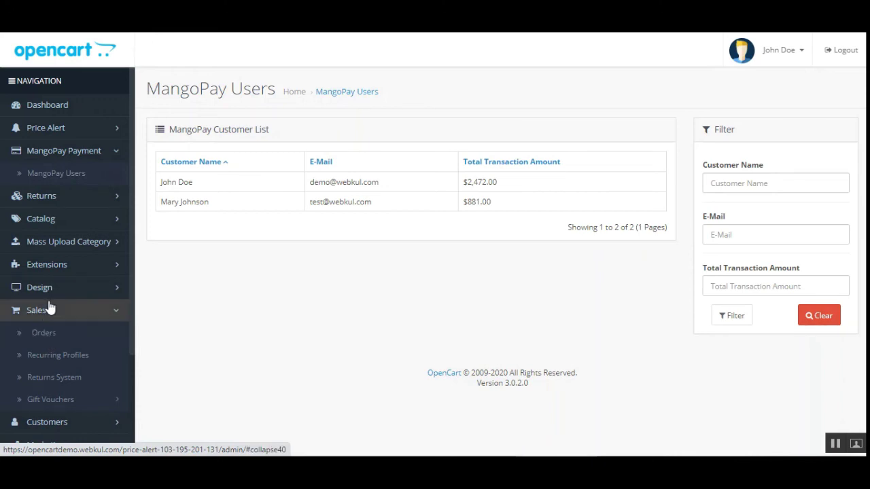
# Step: Open order #58 from Sales > Orders and review its Mango Pay payment and history
pyautogui.click(71, 338)
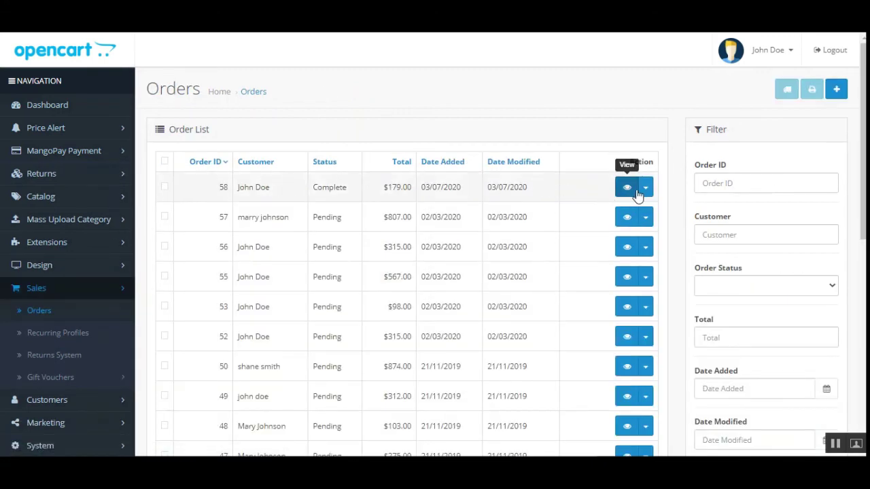
pyautogui.click(624, 192)
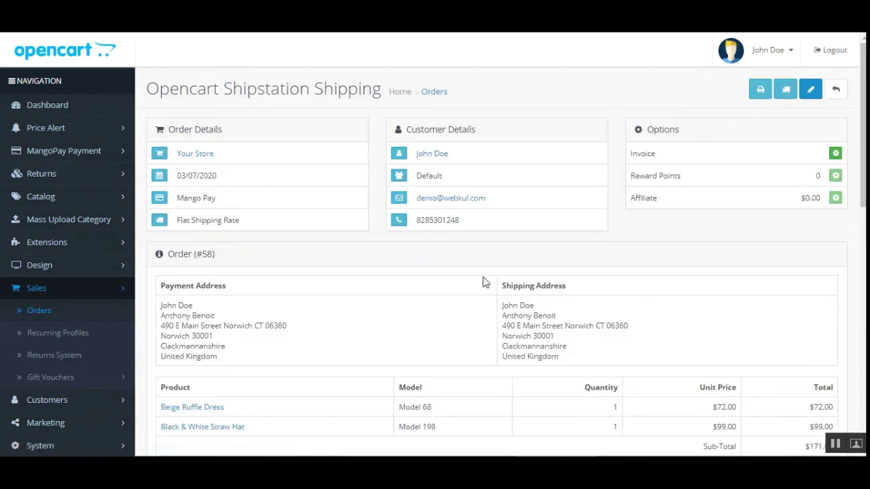
pyautogui.scroll(-1, 428, 252)
pyautogui.scroll(1, 371, 205)
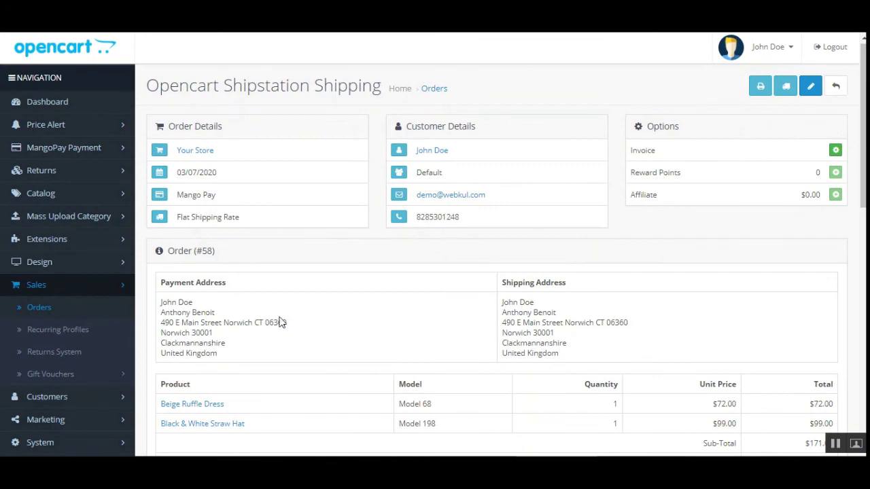
pyautogui.scroll(-2, 272, 329)
pyautogui.scroll(-1, 293, 328)
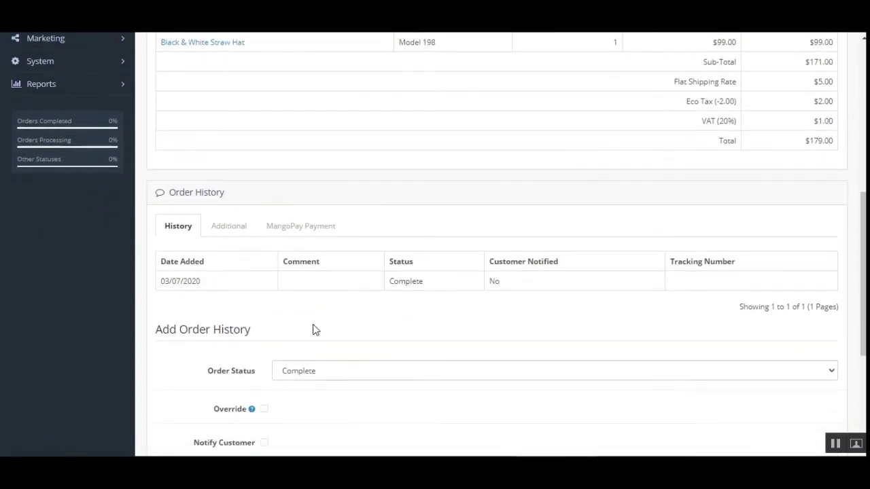
pyautogui.scroll(3, 287, 342)
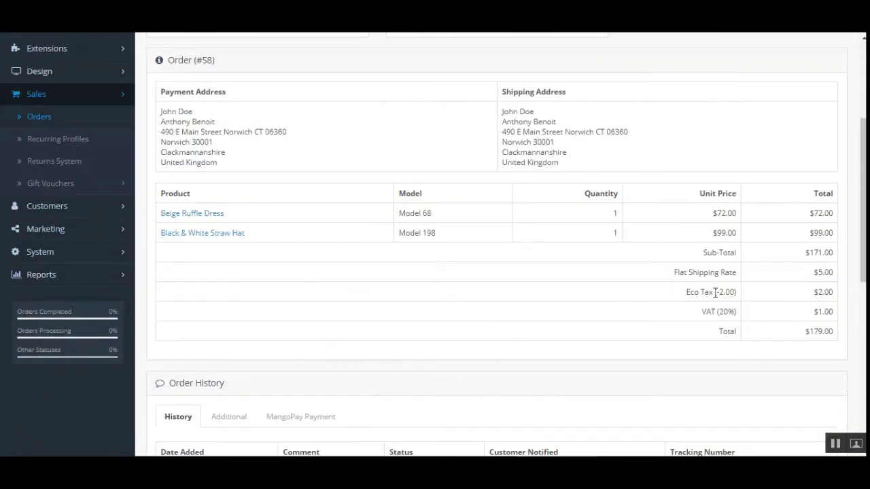
pyautogui.scroll(3, 863, 203)
pyautogui.scroll(-1, 862, 204)
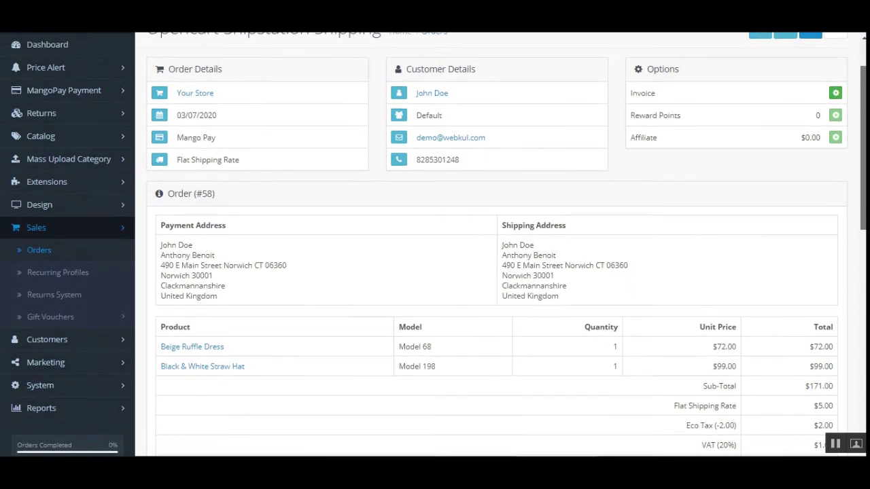
pyautogui.moveTo(217, 127); pyautogui.dragTo(175, 126)
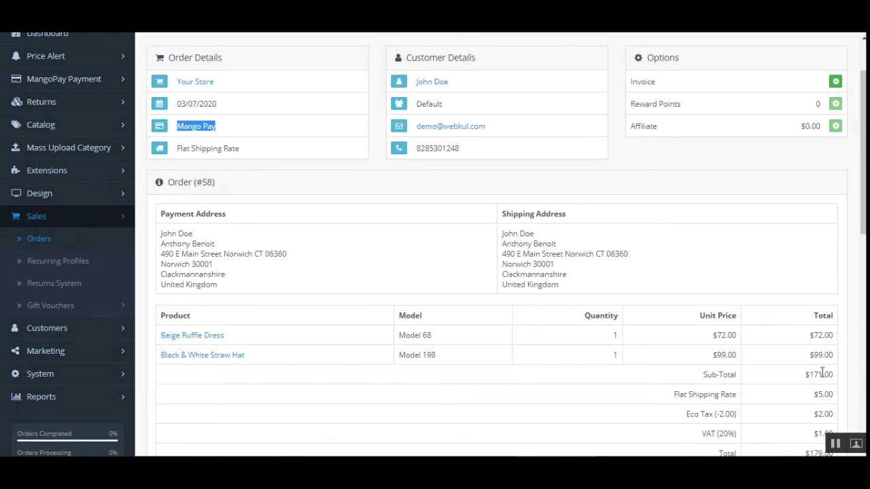
pyautogui.scroll(-3, 823, 372)
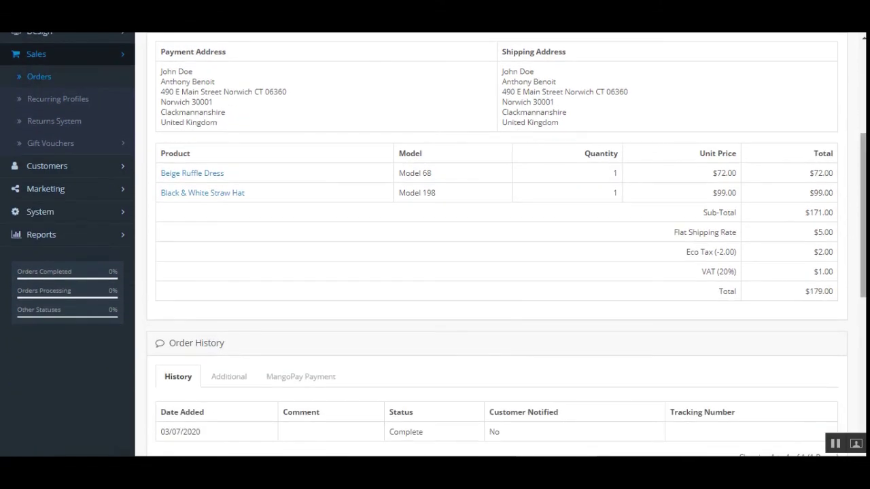
pyautogui.scroll(-3, 539, 343)
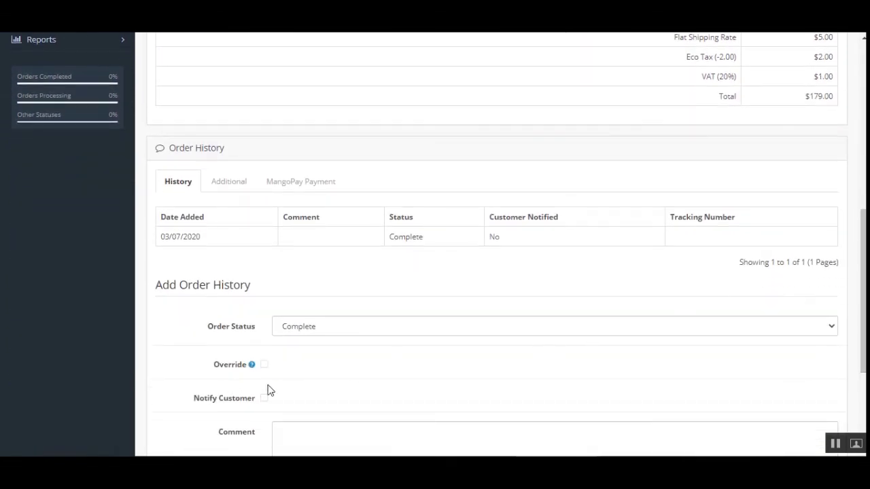
# Step: Show order #58's MangoPay Payment tab with its payment details
pyautogui.click(304, 186)
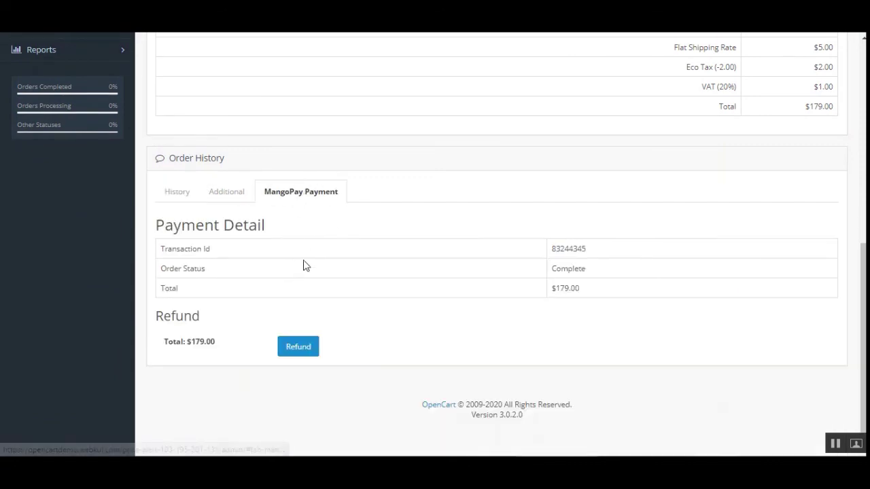
pyautogui.moveTo(156, 227); pyautogui.dragTo(257, 256)
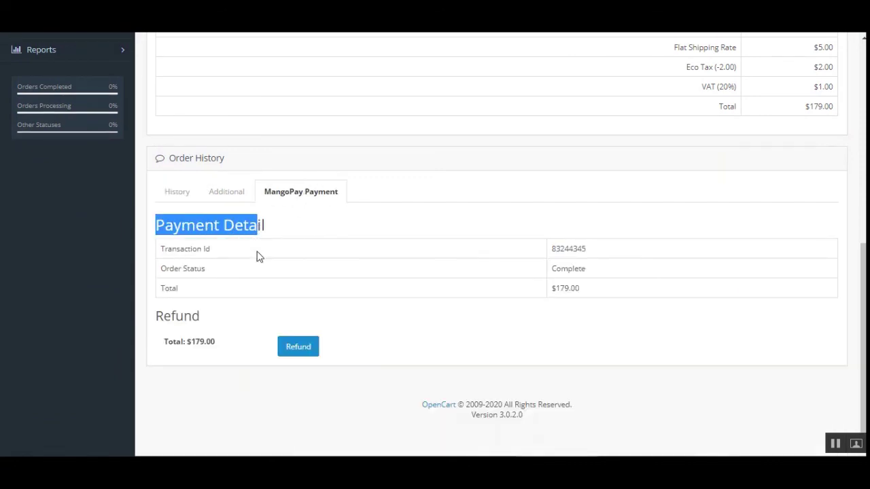
pyautogui.moveTo(177, 250); pyautogui.dragTo(178, 289)
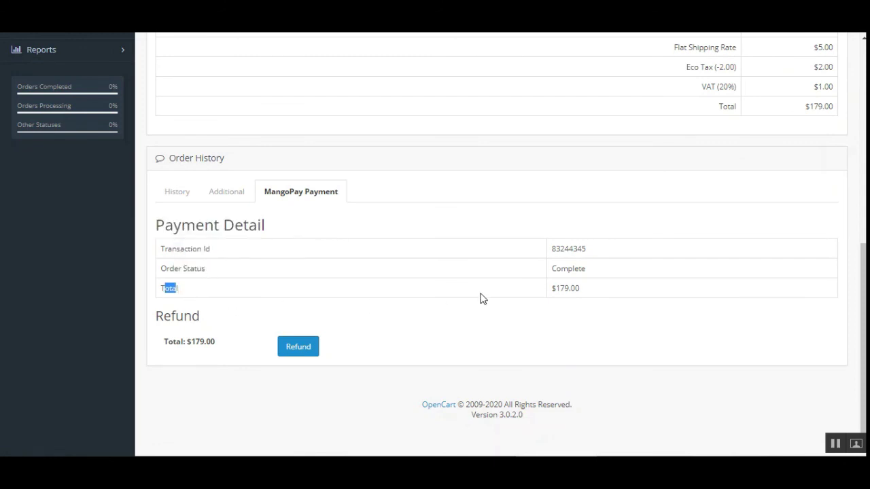
pyautogui.moveTo(862, 267)
pyautogui.mouseDown()
pyautogui.moveTo(862, 155)
pyautogui.moveTo(861, 267)
pyautogui.mouseUp()
# Step: Refund the $179.00 through MangoPay and confirm it reads Refunded
pyautogui.click(296, 350)
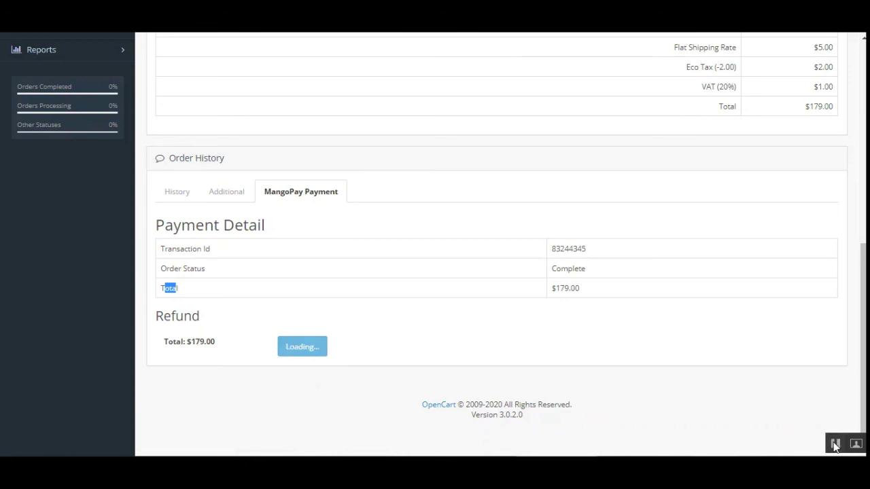
pyautogui.moveTo(314, 354); pyautogui.dragTo(285, 350)
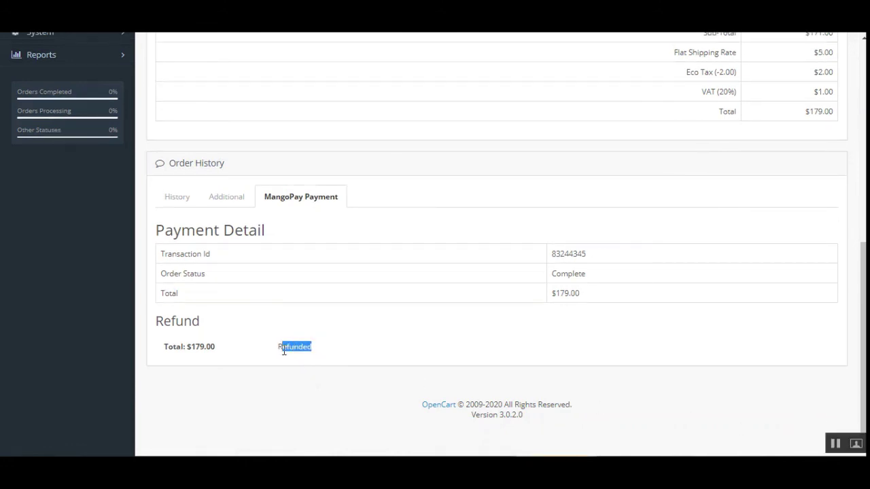
pyautogui.click(361, 352)
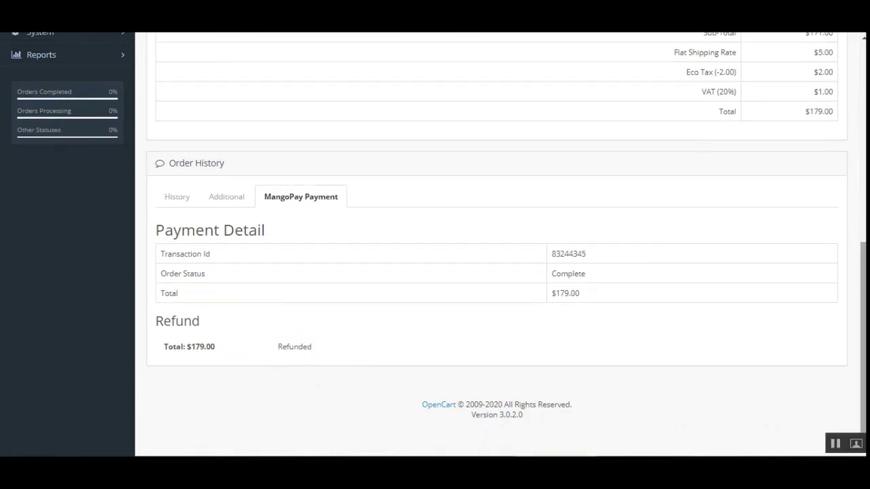
pyautogui.moveTo(861, 292); pyautogui.dragTo(860, 93)
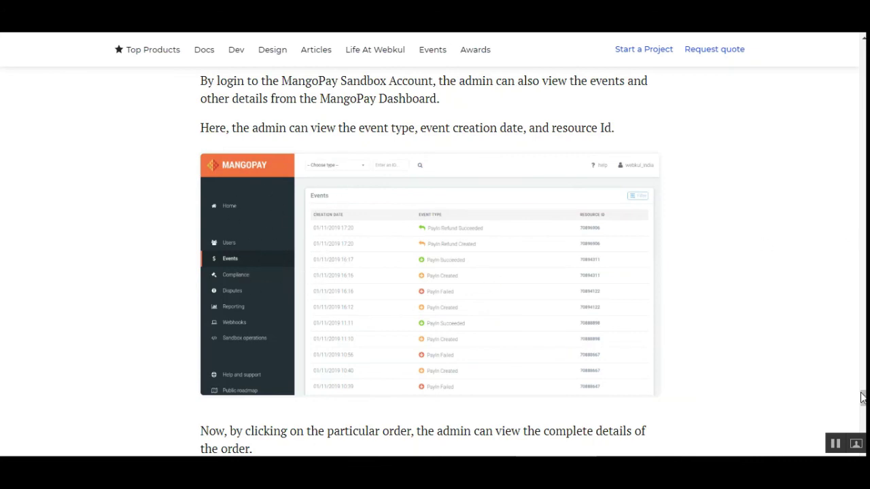
# Step: Scroll the Mangopay article, enlarge the order-details screenshot, and return to the title
pyautogui.scroll(-1, 728, 334)
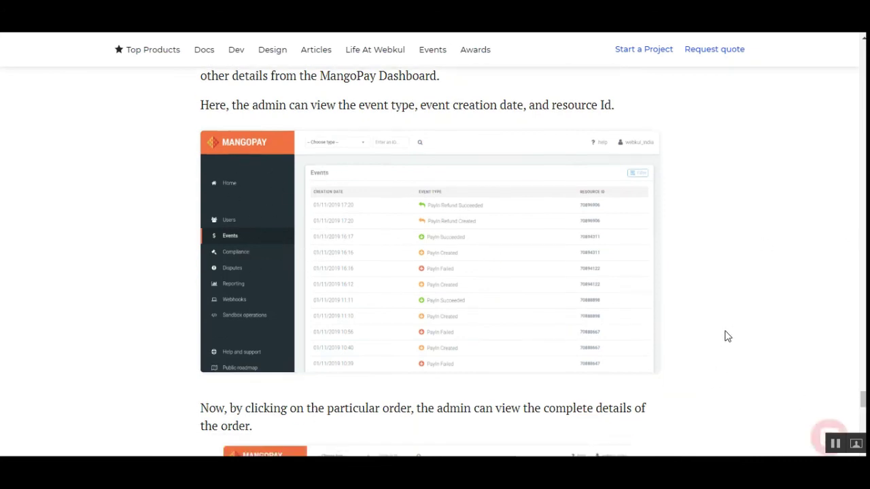
pyautogui.scroll(-3, 727, 336)
pyautogui.scroll(-3, 725, 338)
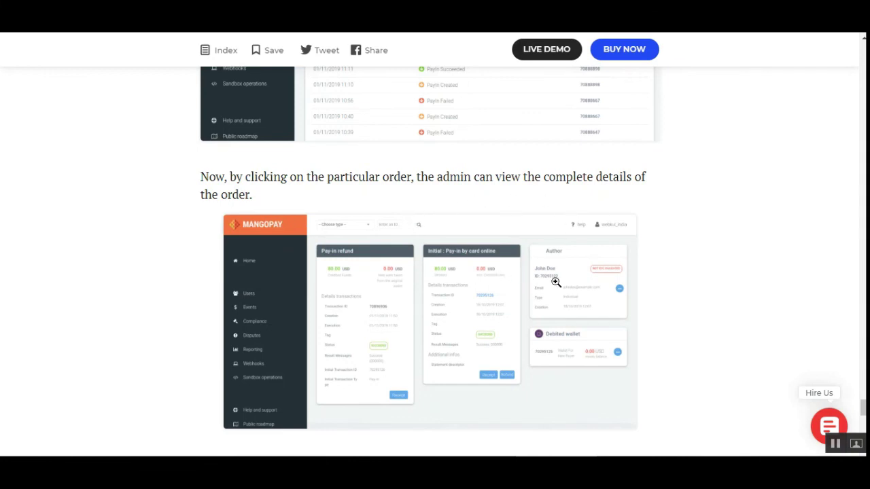
pyautogui.click(401, 303)
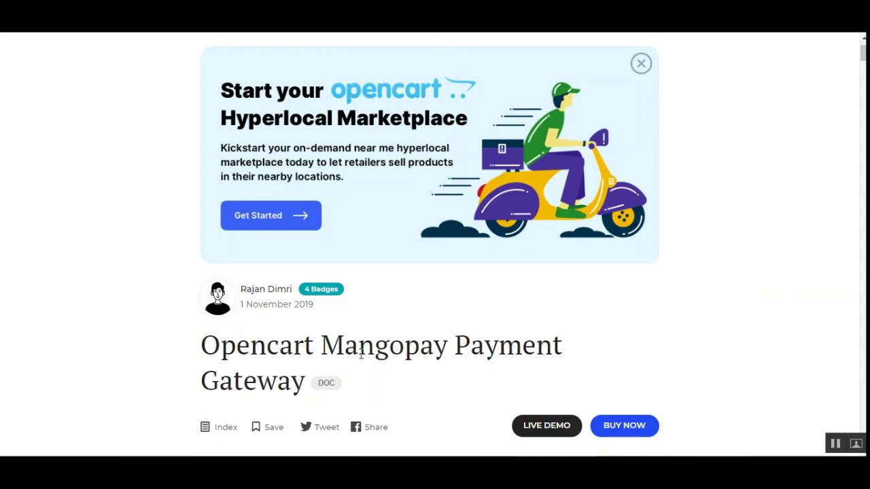
pyautogui.moveTo(205, 348); pyautogui.dragTo(564, 349)
pyautogui.click(594, 351)
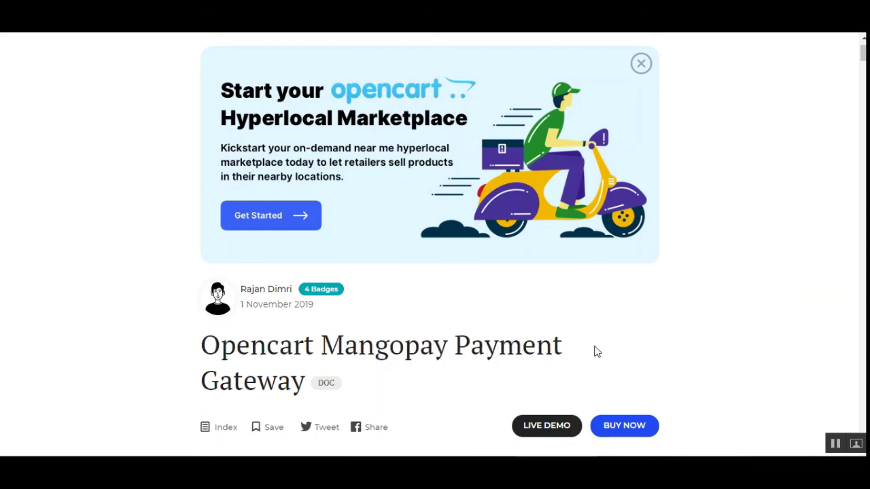